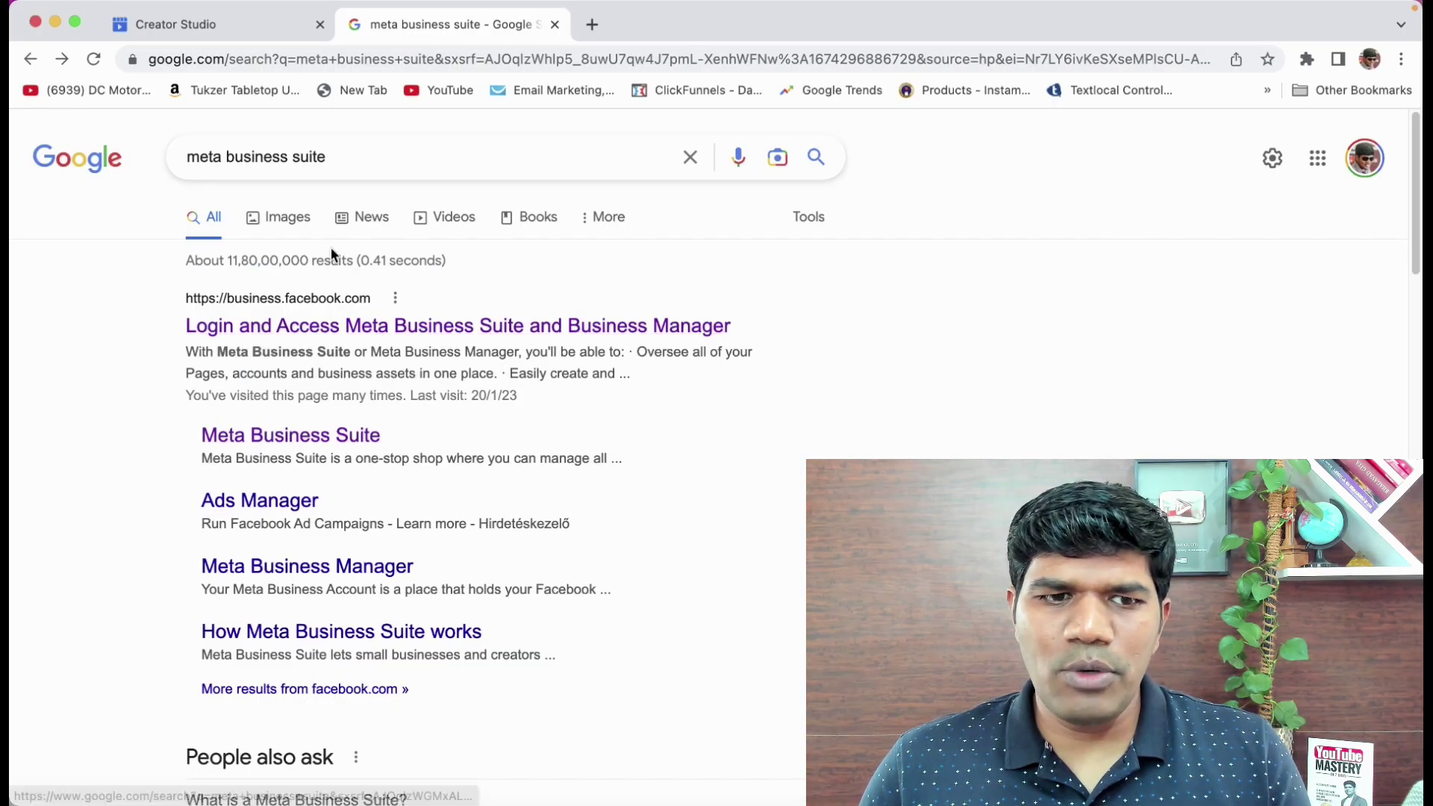
Open Meta Business Suite from the Google results in a new tab and open the business account list.
{"action": "left_click", "coordinate": [314, 444]}
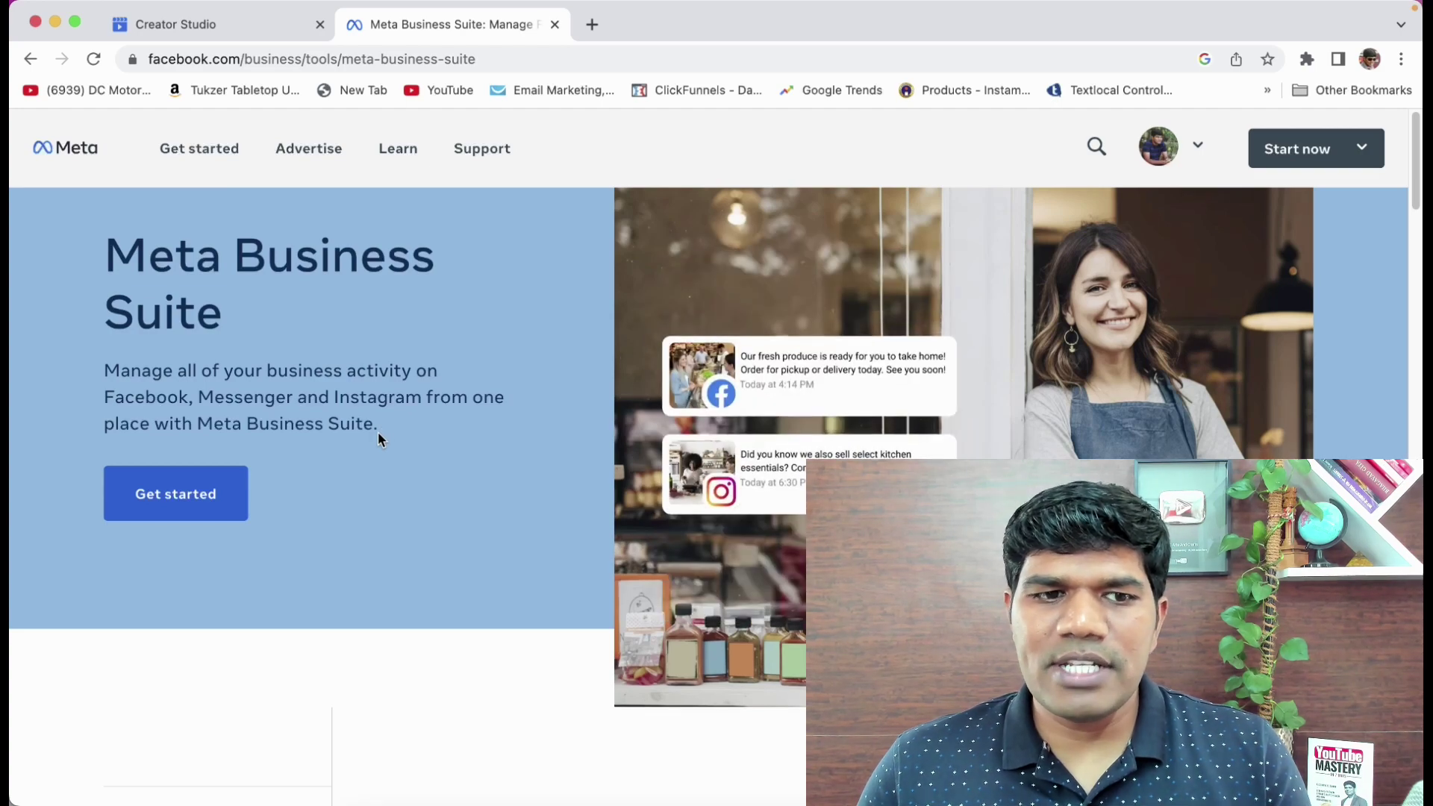
{"action": "left_click", "coordinate": [209, 502]}
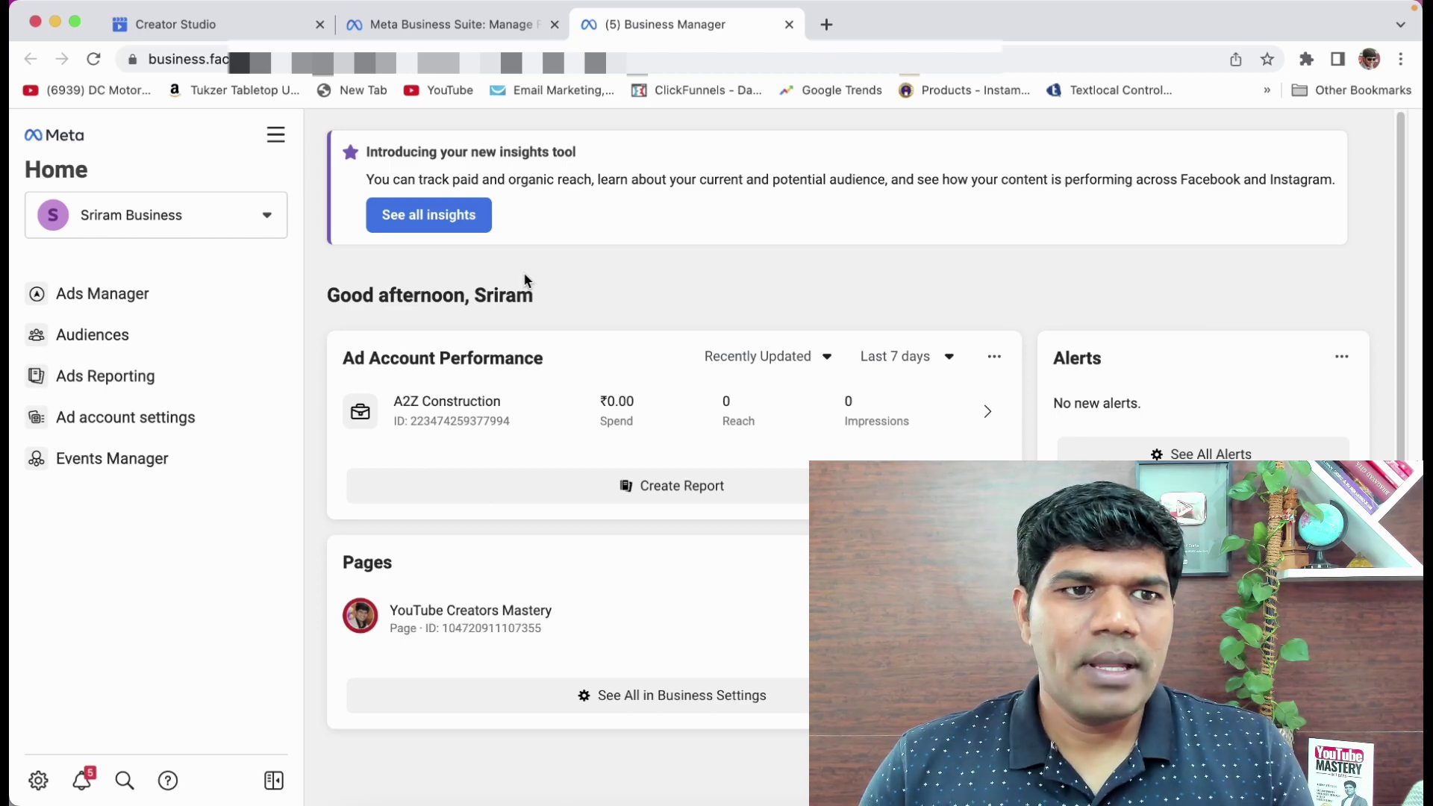
{"action": "left_click", "coordinate": [238, 218]}
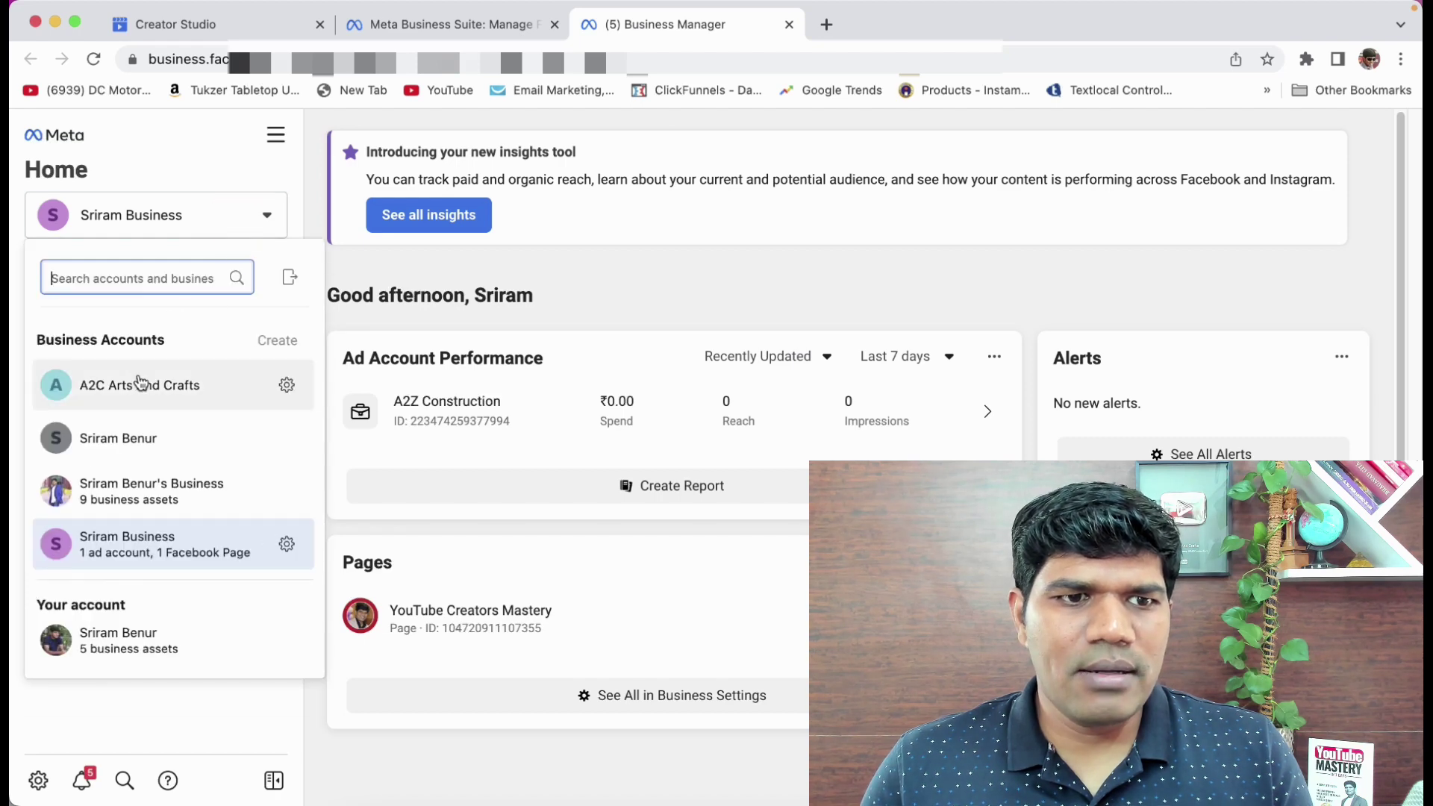
Switch to the A2C Arts And Crafts business and request its full insights.
{"action": "left_click", "coordinate": [141, 382]}
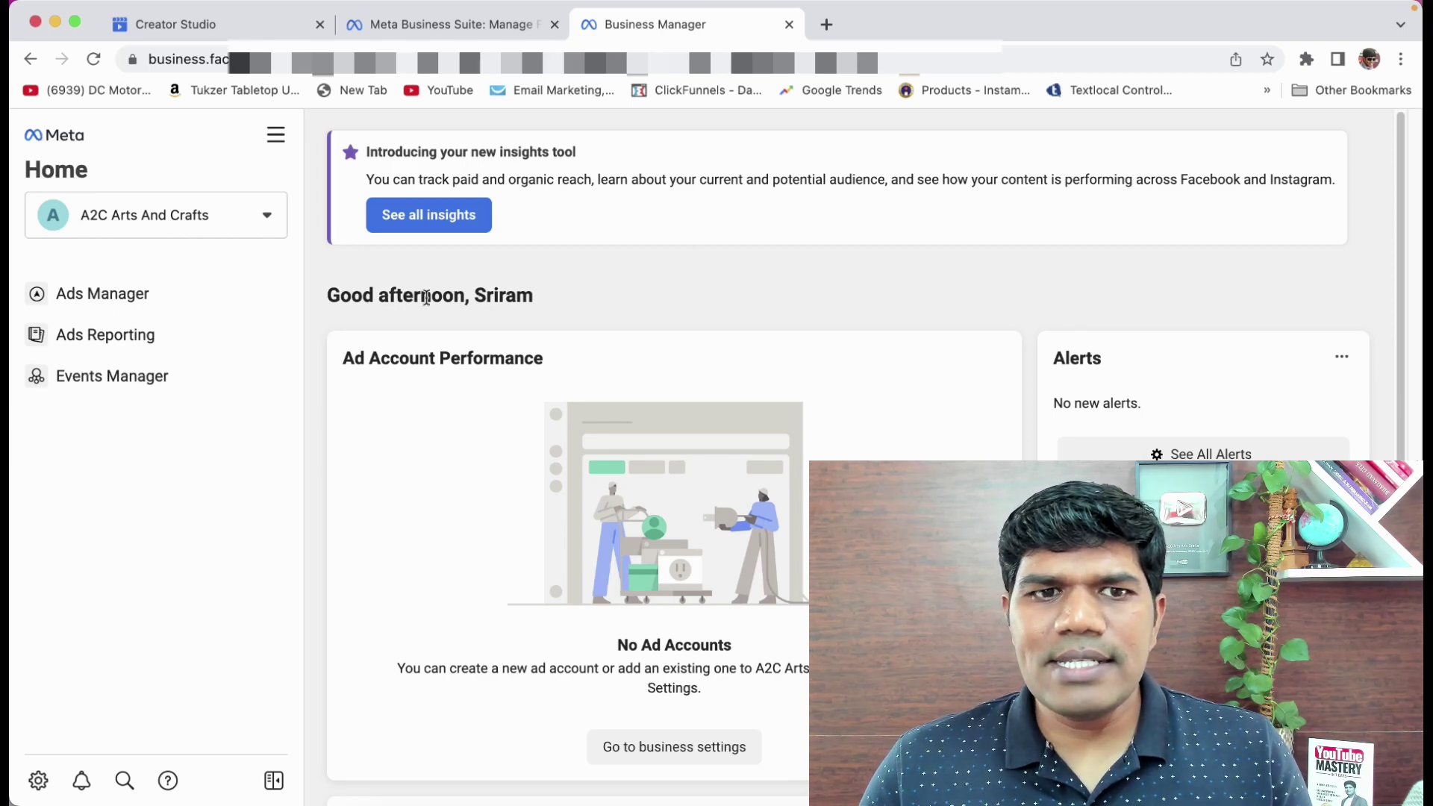
{"action": "left_click", "coordinate": [433, 223]}
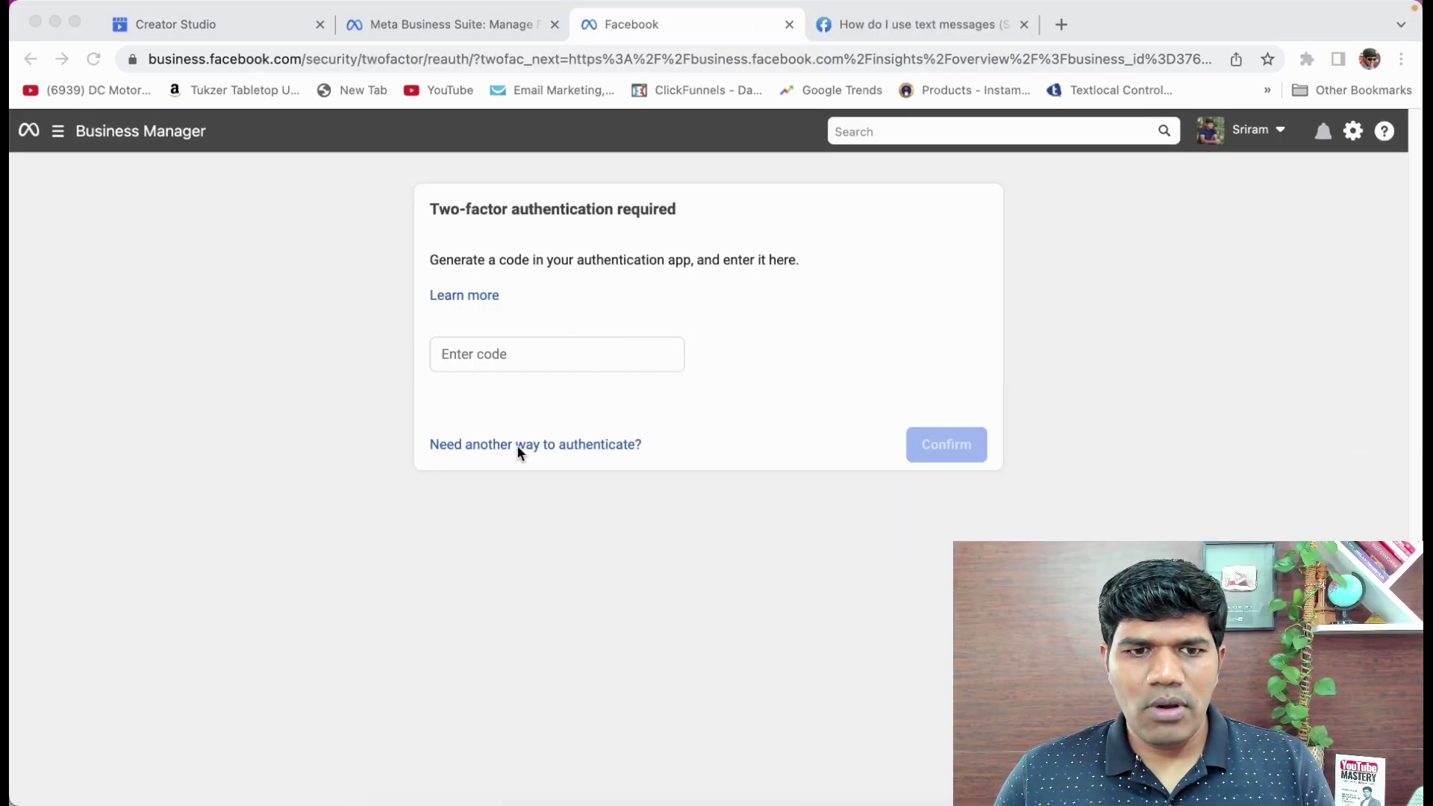
Choose text-message verification for the two-factor check and confirm it.
{"action": "left_click", "coordinate": [518, 446]}
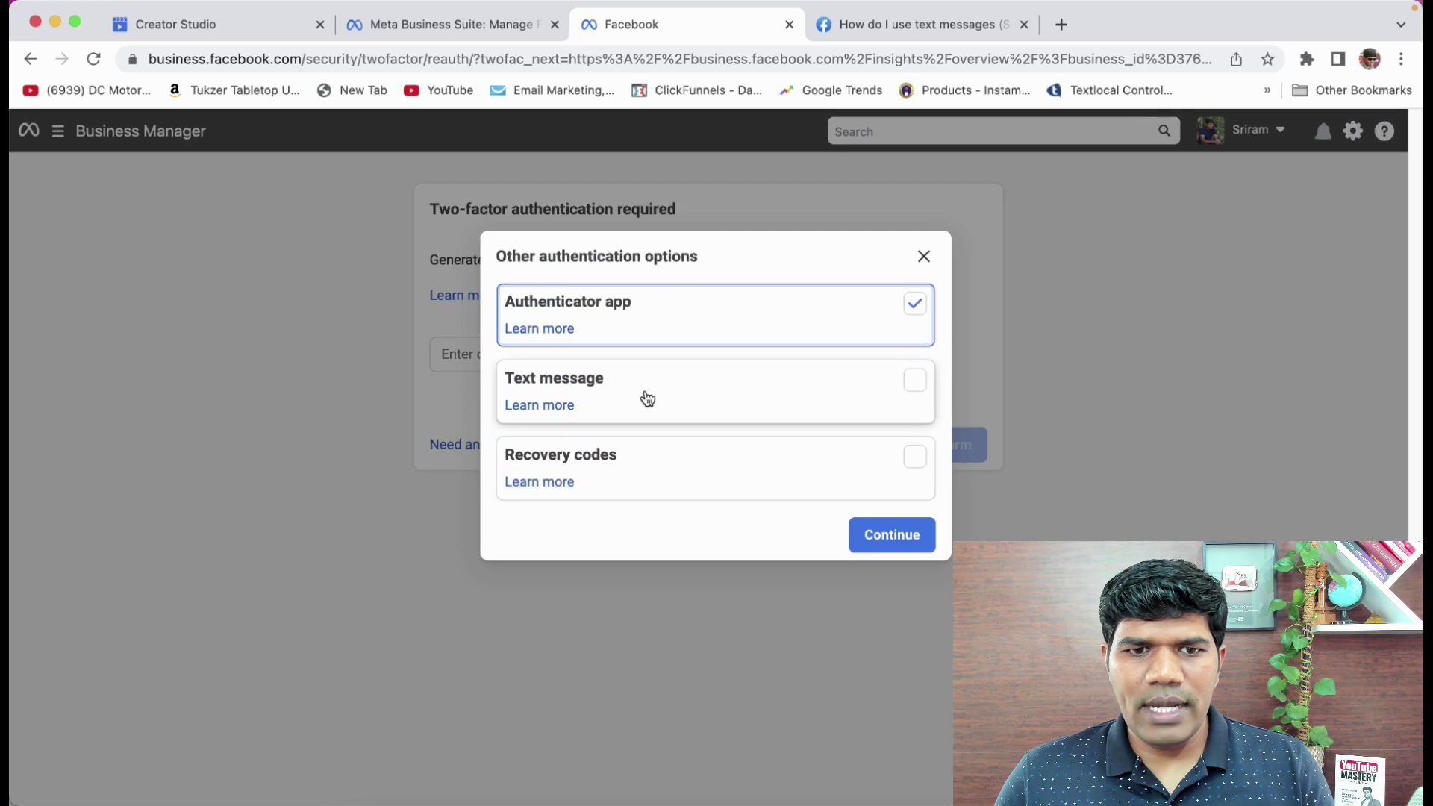
{"action": "left_click", "coordinate": [915, 383]}
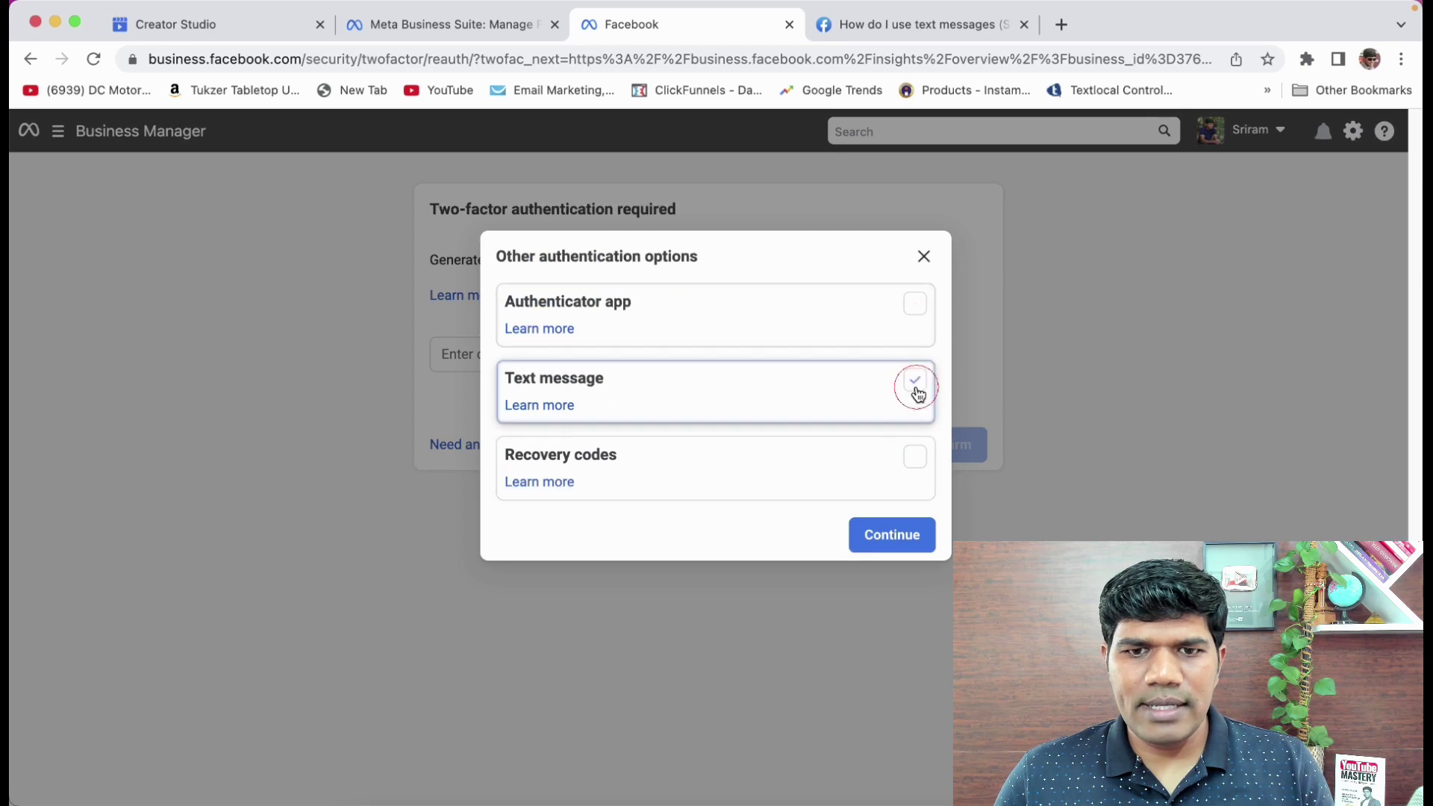
{"action": "left_click", "coordinate": [904, 534]}
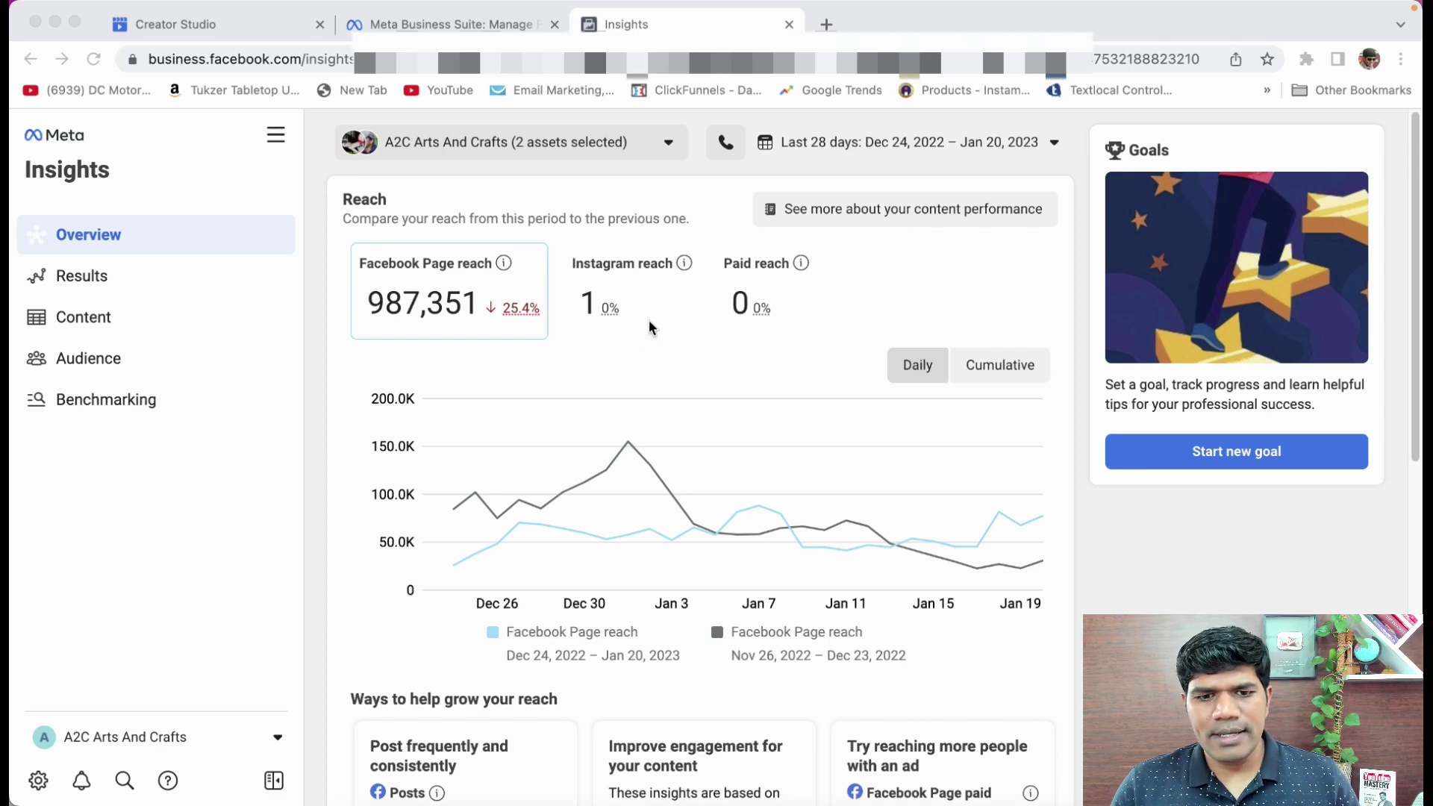
Scroll through the Insights overview and check the date range options without changing them.
{"action": "scroll", "coordinate": [657, 336], "scroll_direction": "down", "scroll_amount": 8}
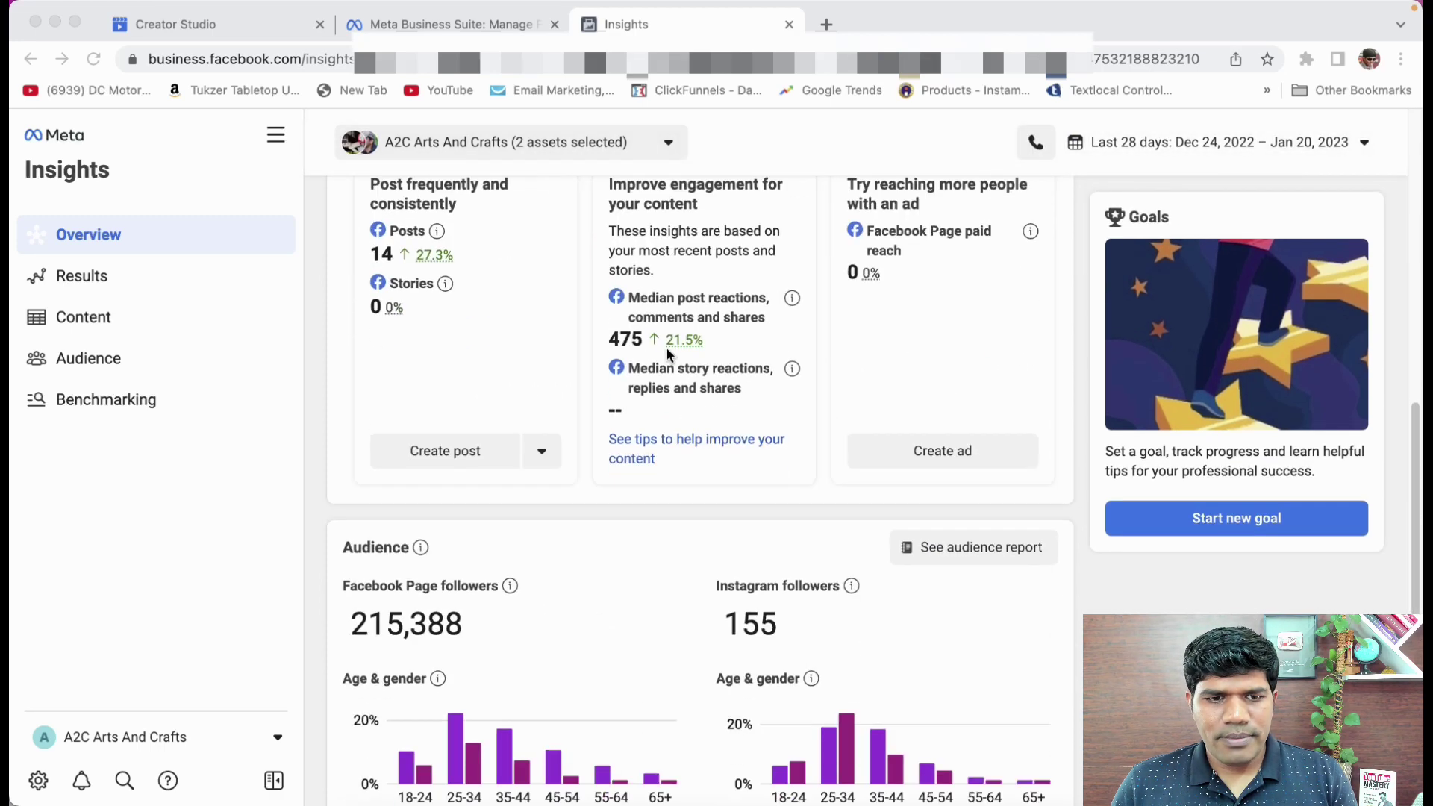
{"action": "scroll", "coordinate": [666, 351], "scroll_direction": "down", "scroll_amount": 3}
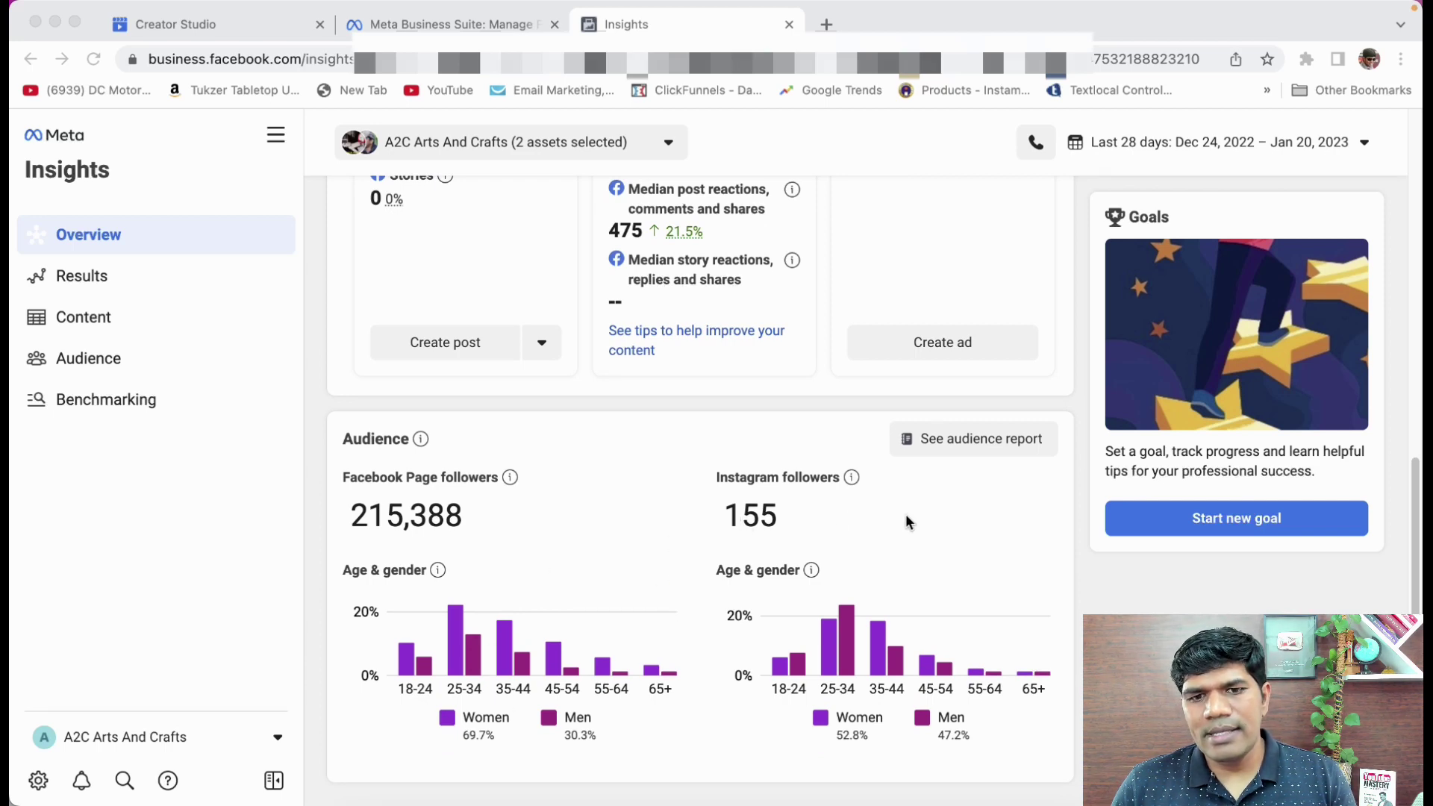
{"action": "scroll", "coordinate": [889, 522], "scroll_direction": "up", "scroll_amount": 10}
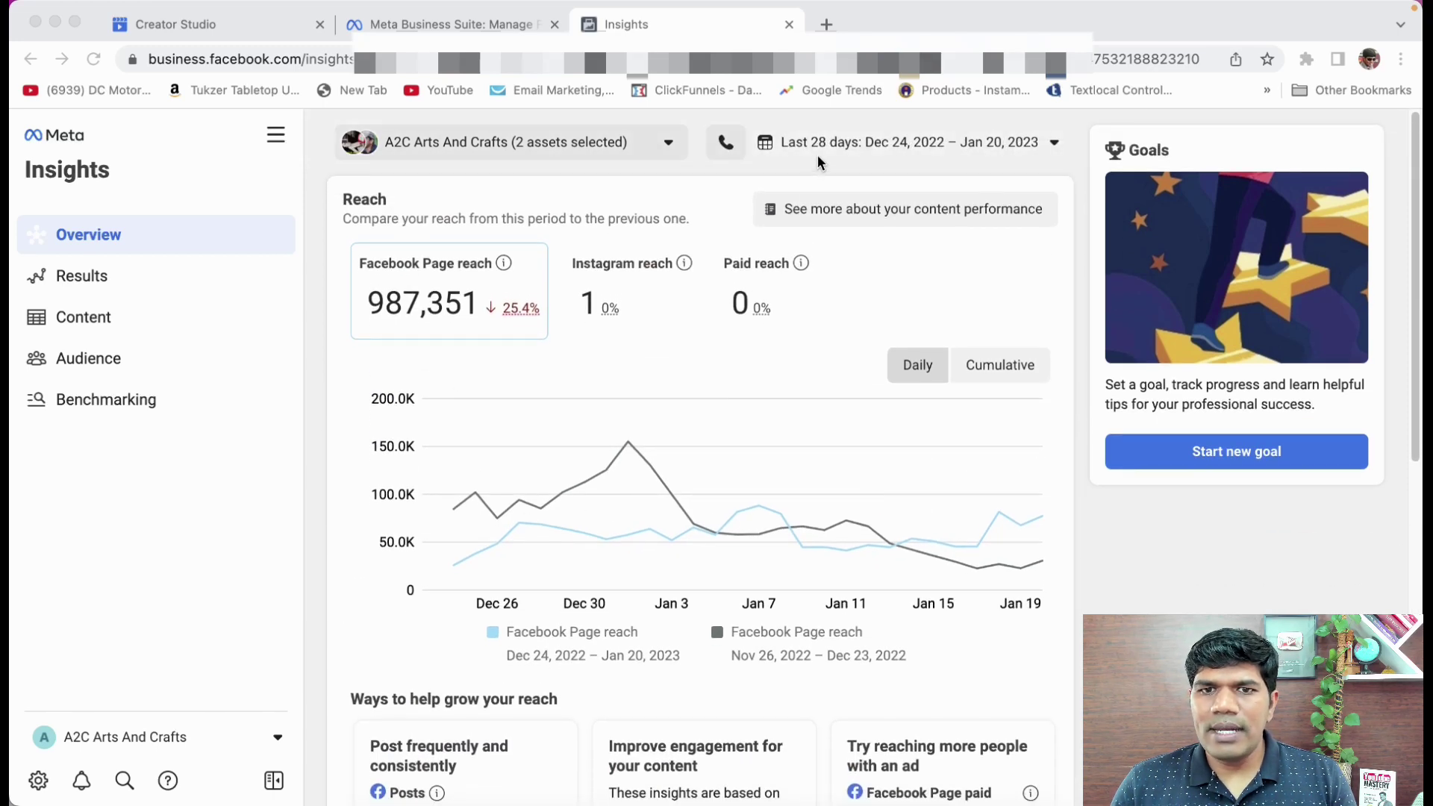
{"action": "left_click", "coordinate": [876, 145]}
{"action": "left_click", "coordinate": [874, 146]}
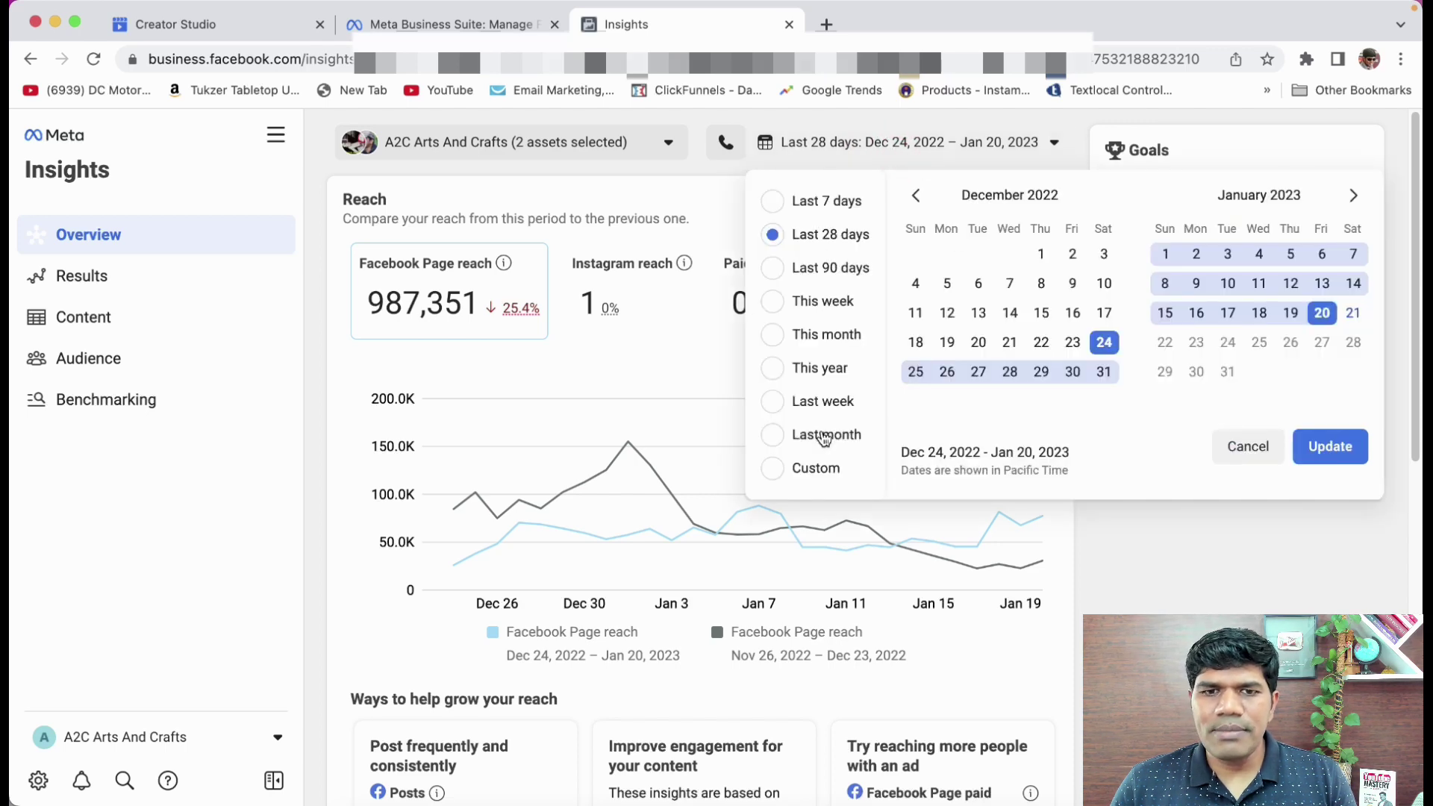
{"action": "left_click", "coordinate": [585, 185]}
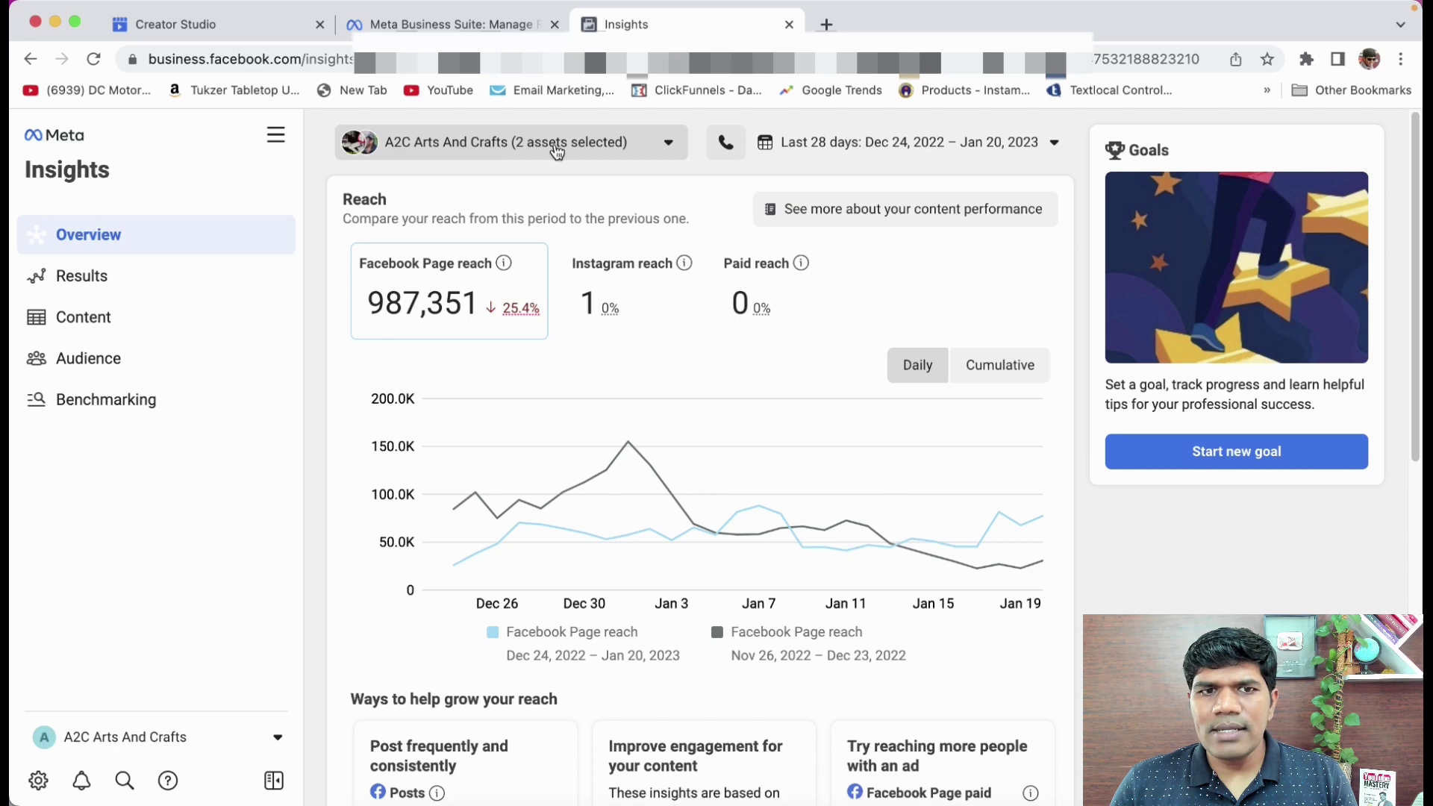
Review the included pages and accounts unchanged, then go to the Results insights.
{"action": "left_click", "coordinate": [601, 148]}
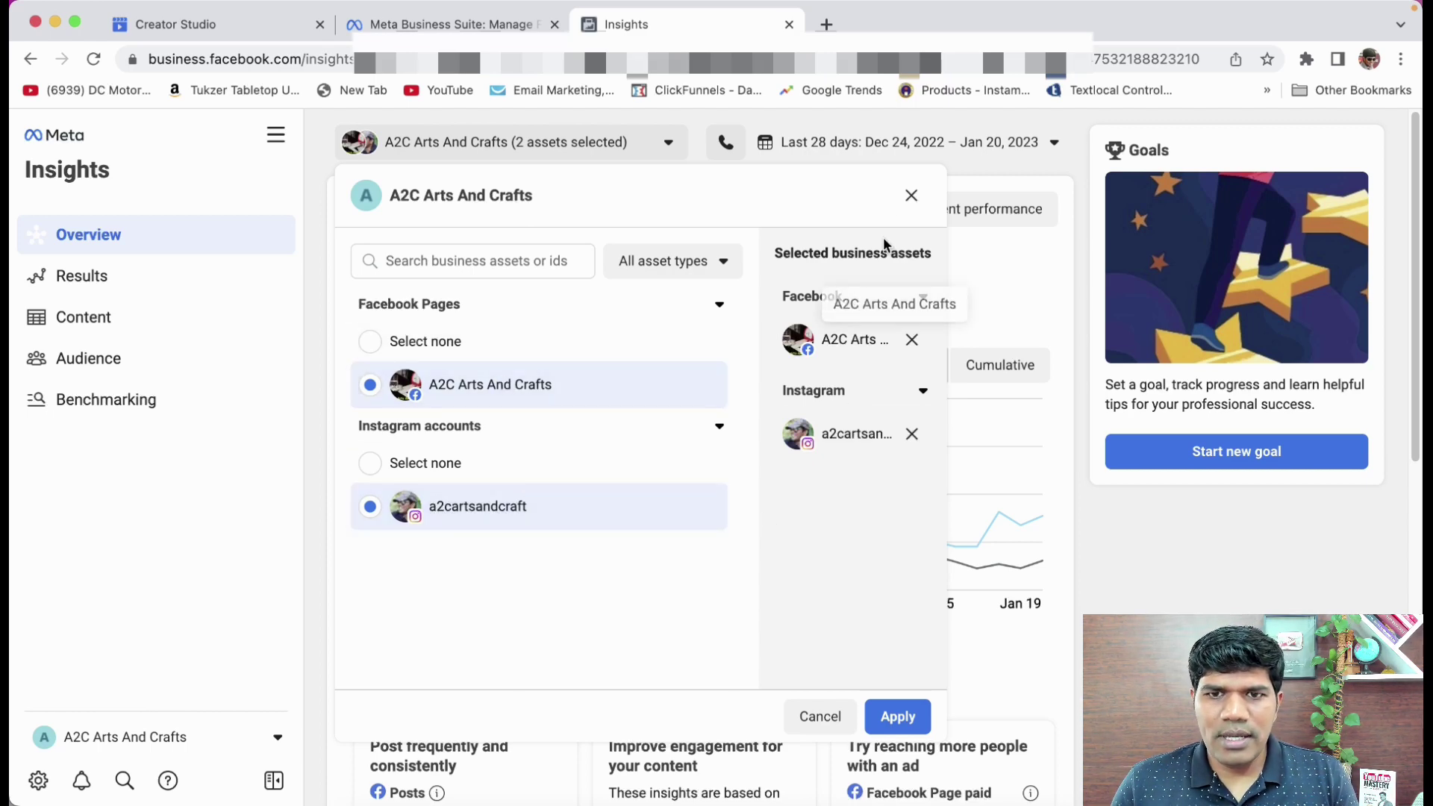
{"action": "left_click", "coordinate": [821, 716]}
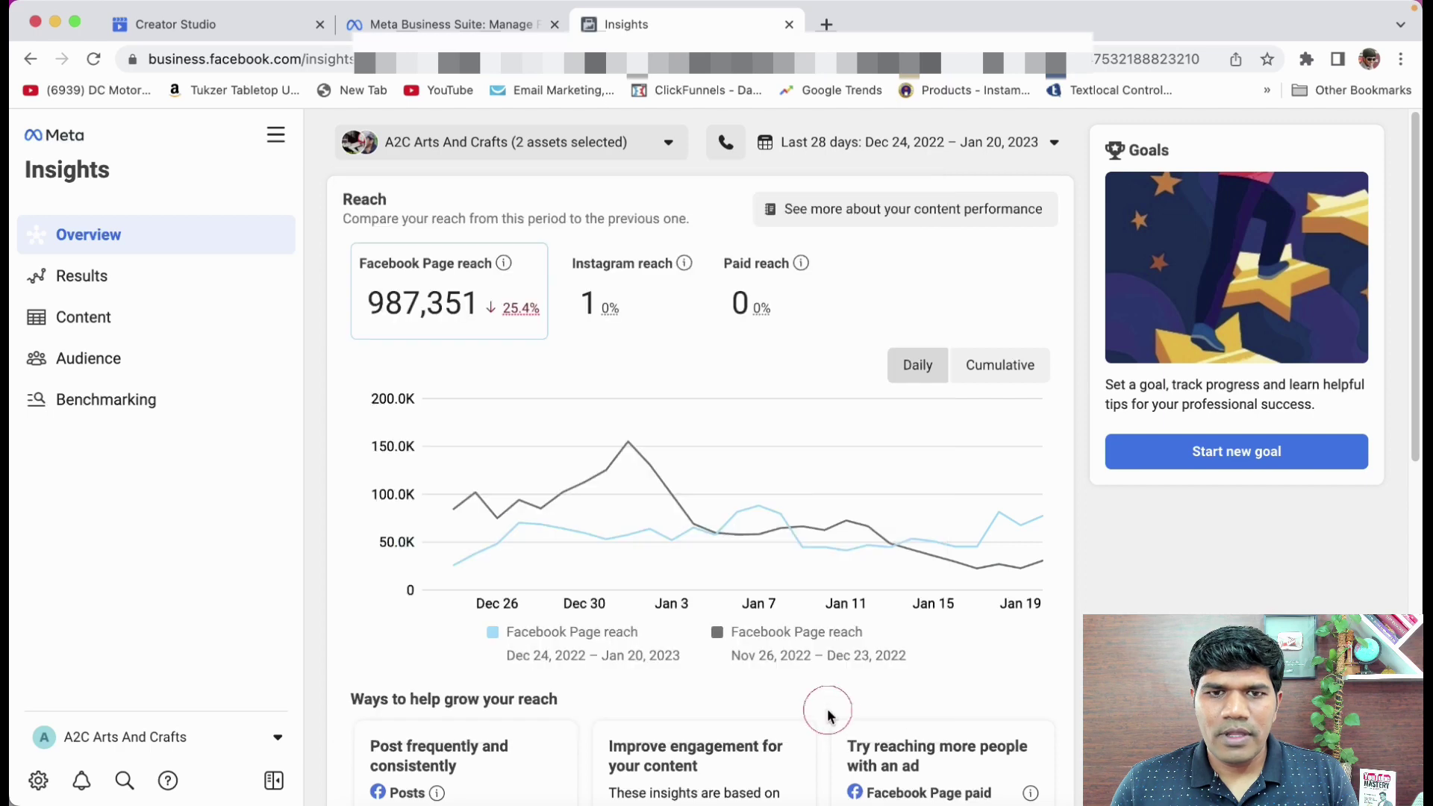
{"action": "scroll", "coordinate": [762, 339], "scroll_direction": "down", "scroll_amount": 8}
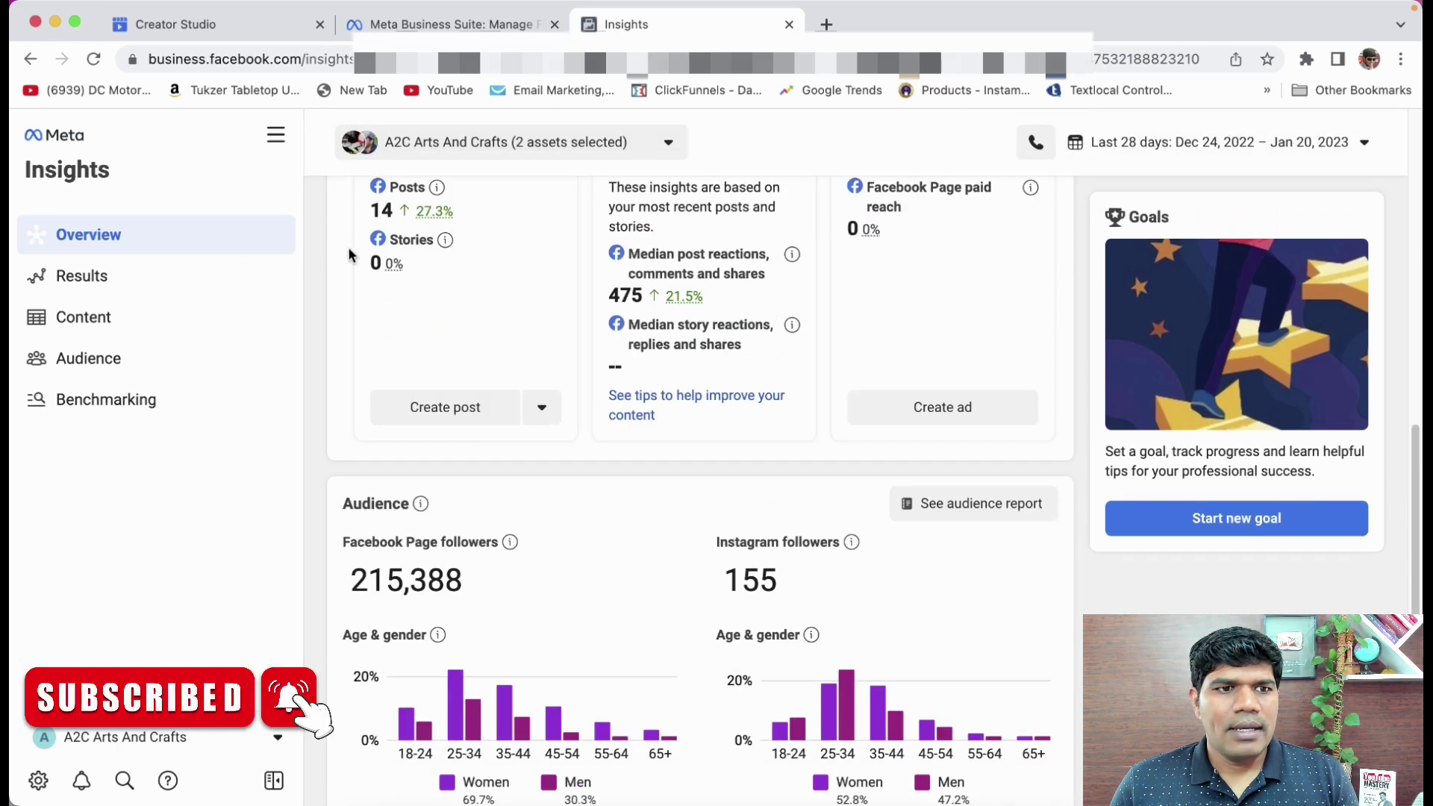
{"action": "left_click", "coordinate": [131, 289]}
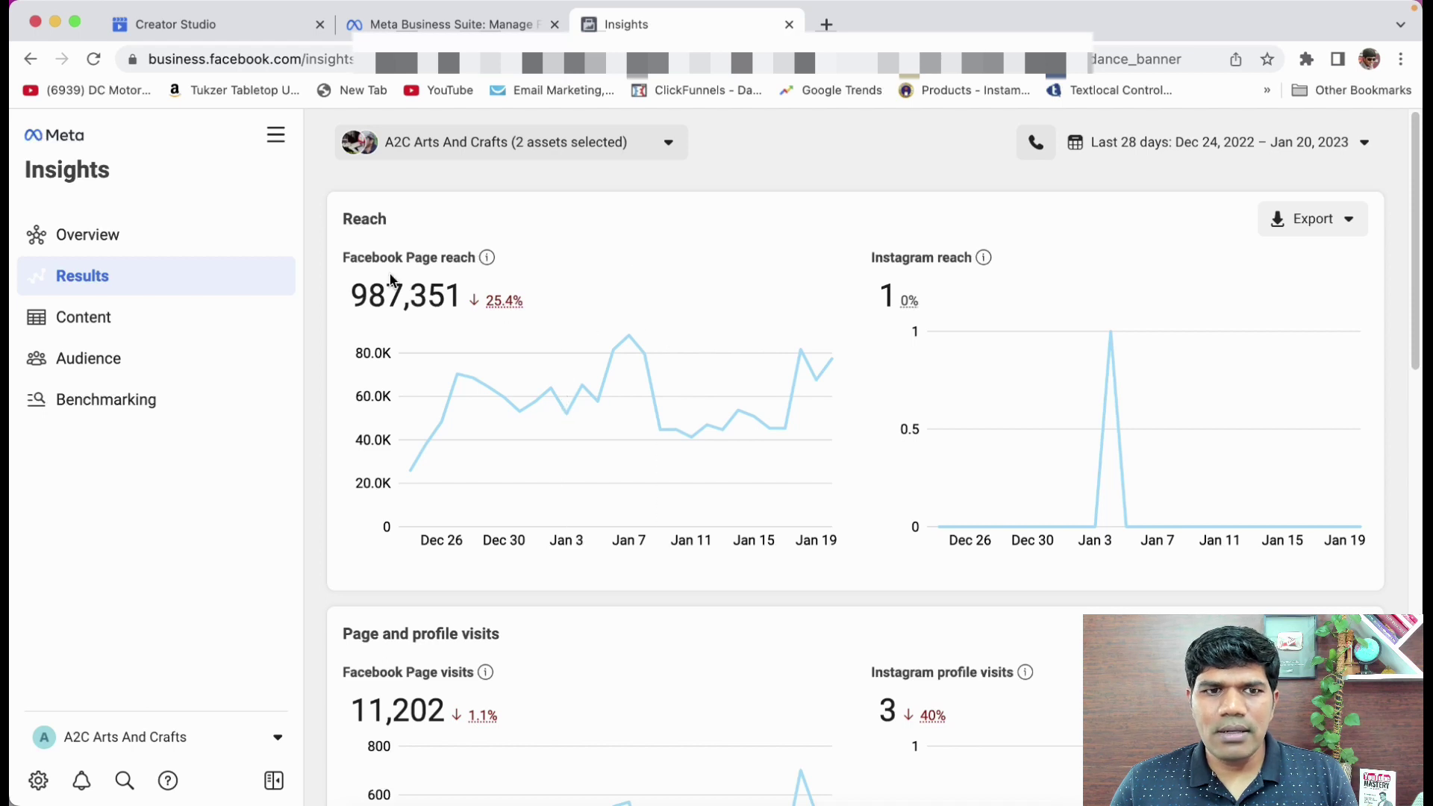
Scroll through the reach, visits, likes and ad trend charts, then open Content.
{"action": "scroll", "coordinate": [671, 301], "scroll_direction": "down", "scroll_amount": 5}
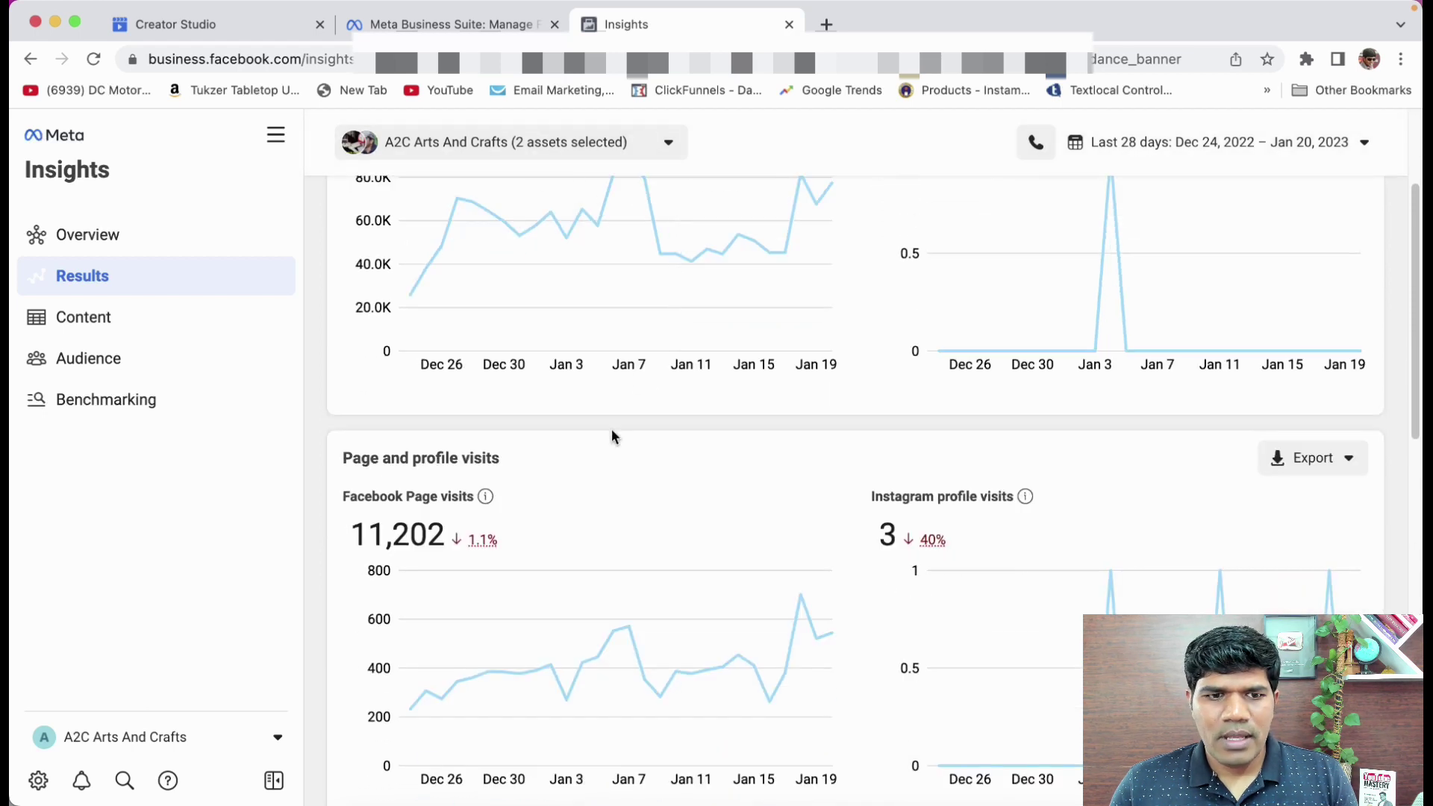
{"action": "scroll", "coordinate": [596, 403], "scroll_direction": "down", "scroll_amount": 6}
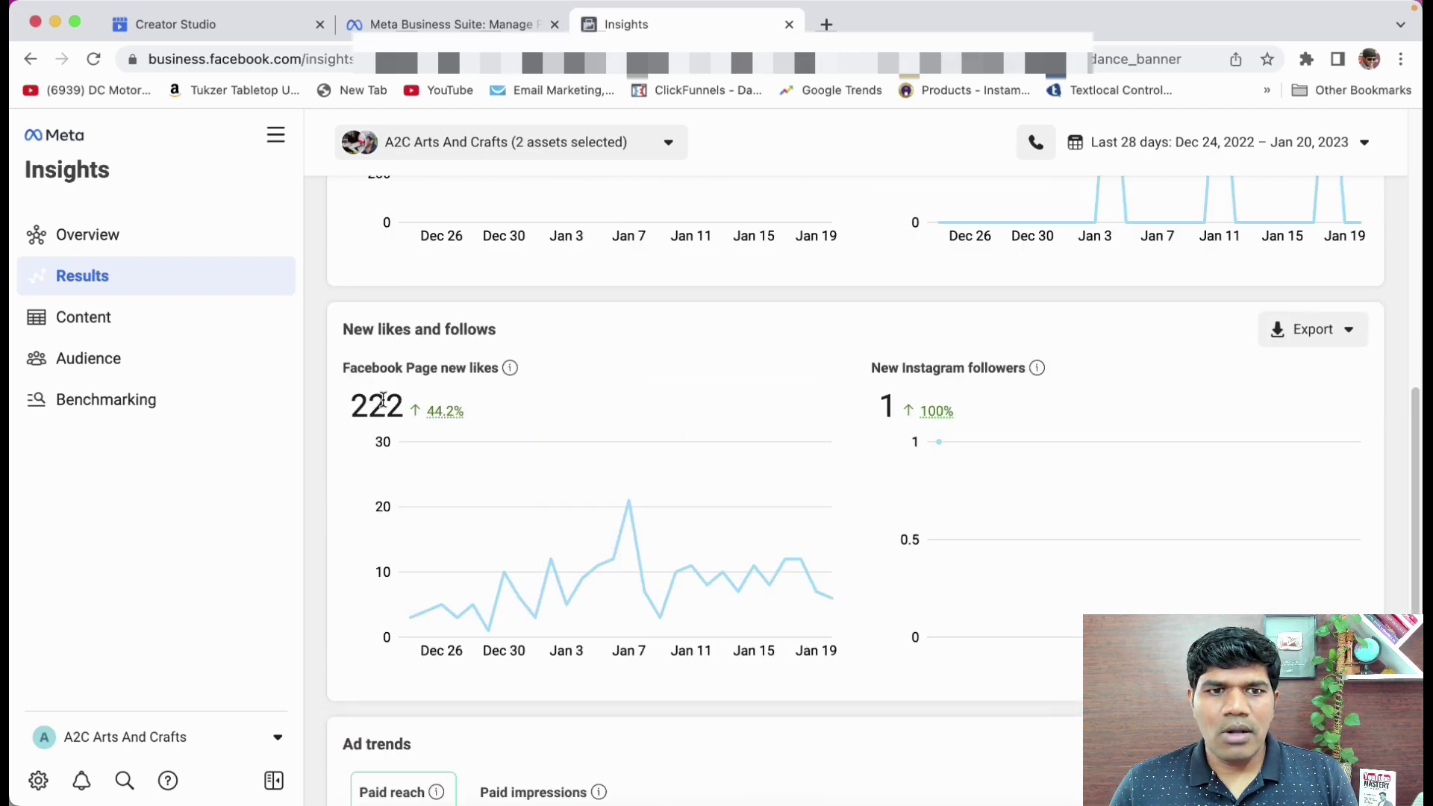
{"action": "scroll", "coordinate": [547, 397], "scroll_direction": "down", "scroll_amount": 6}
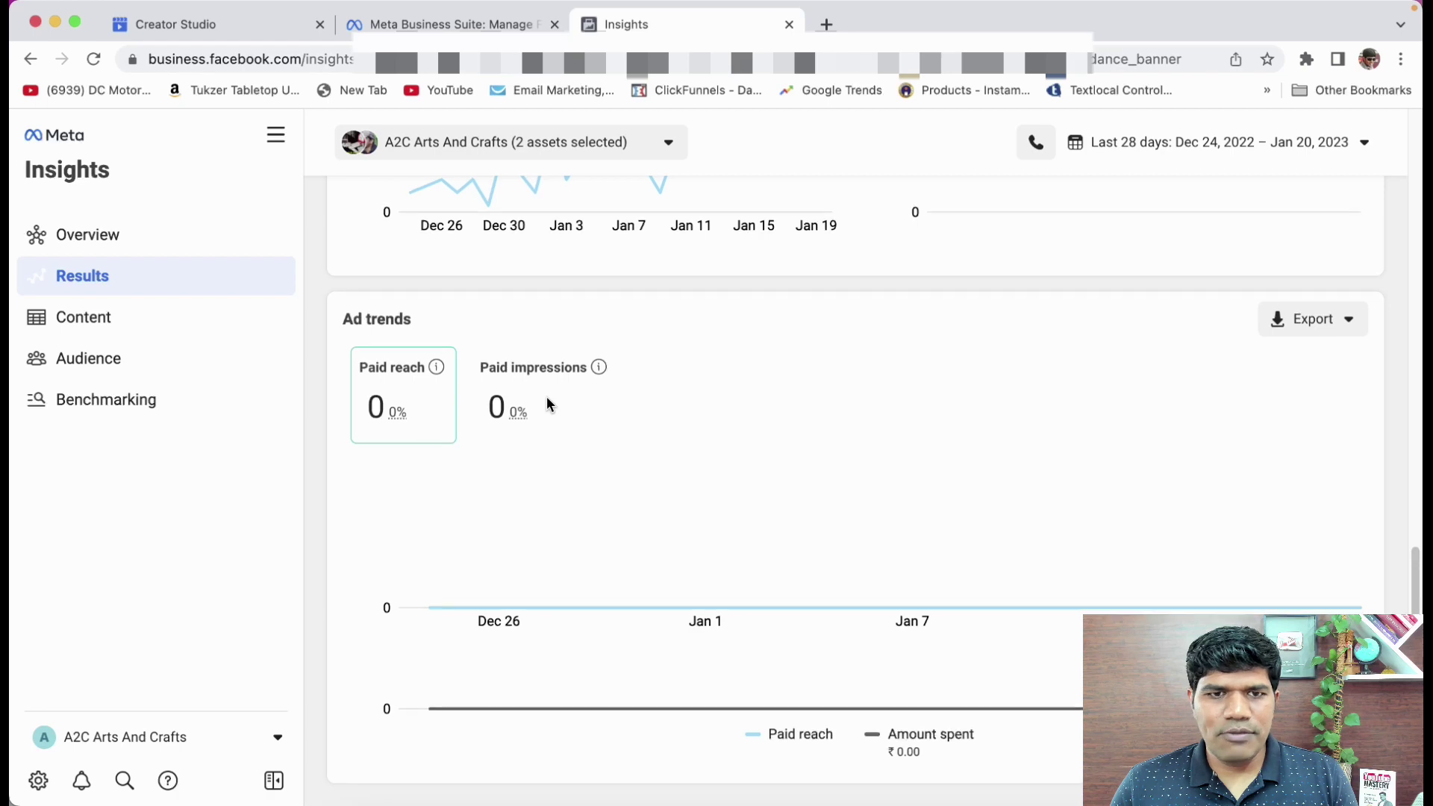
{"action": "scroll", "coordinate": [547, 396], "scroll_direction": "up", "scroll_amount": 12}
{"action": "left_click", "coordinate": [128, 322]}
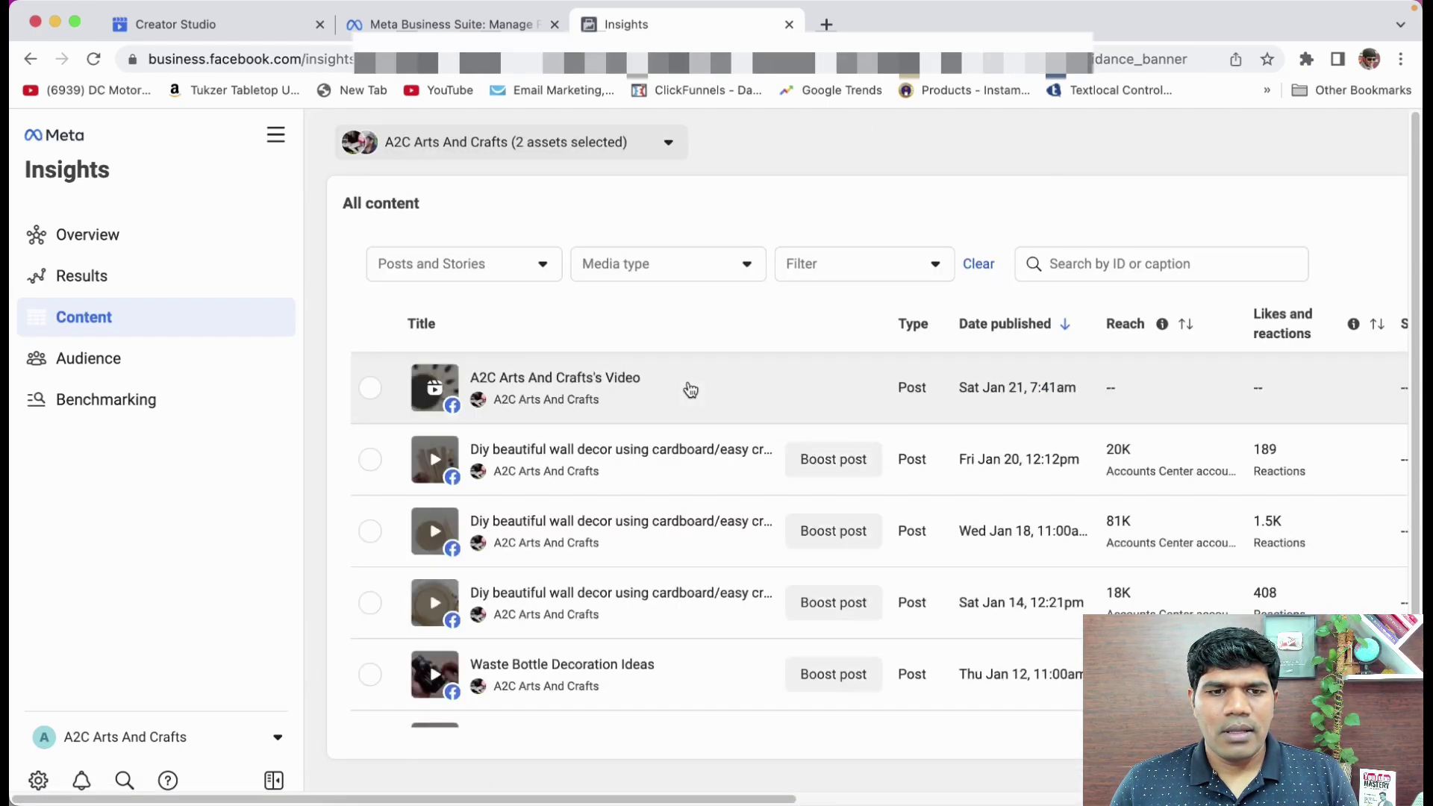
{"action": "scroll", "coordinate": [687, 491], "scroll_direction": "down", "scroll_amount": 10}
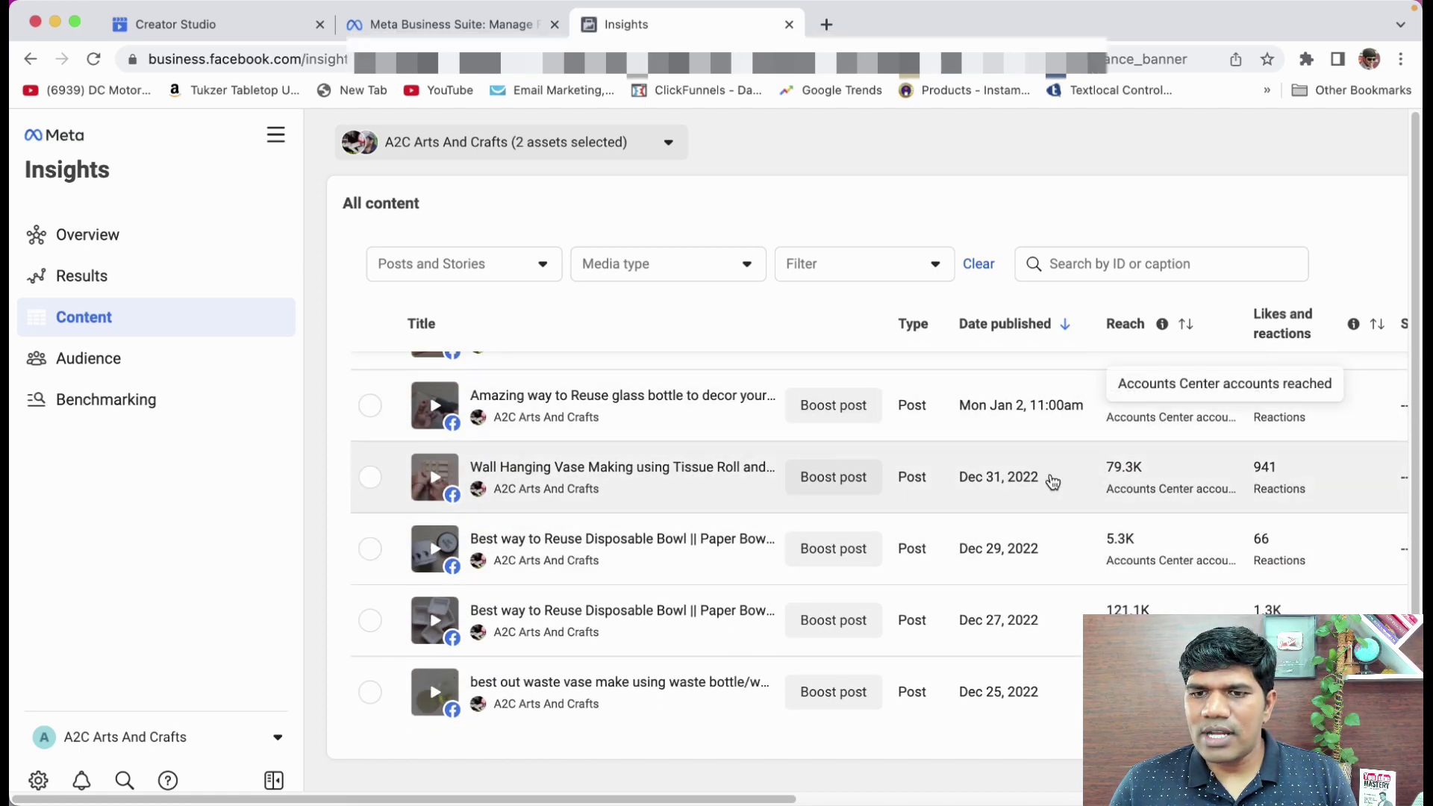
{"action": "scroll", "coordinate": [1127, 470], "scroll_direction": "down", "scroll_amount": 1}
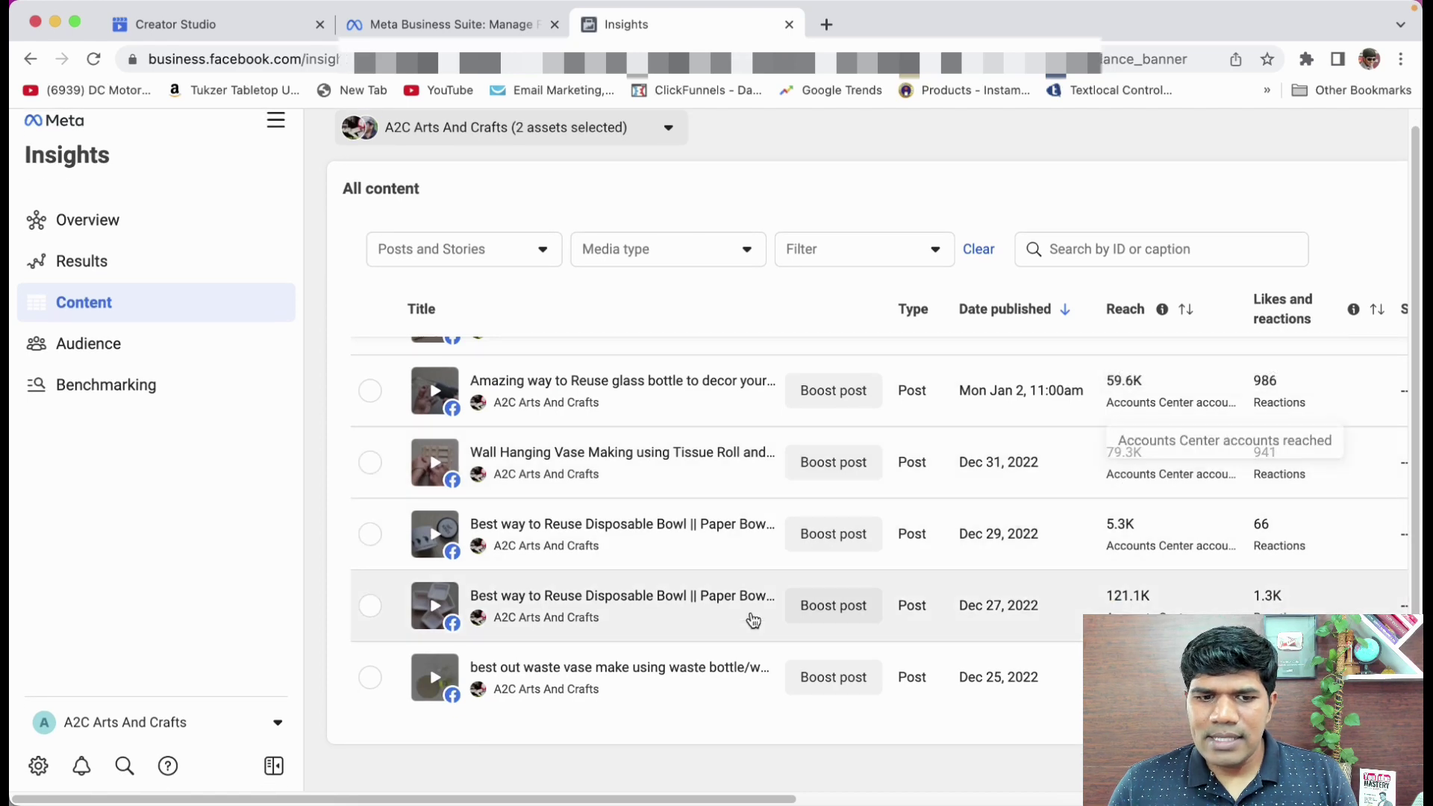
{"action": "left_click_drag", "start_coordinate": [688, 799], "coordinate": [631, 732]}
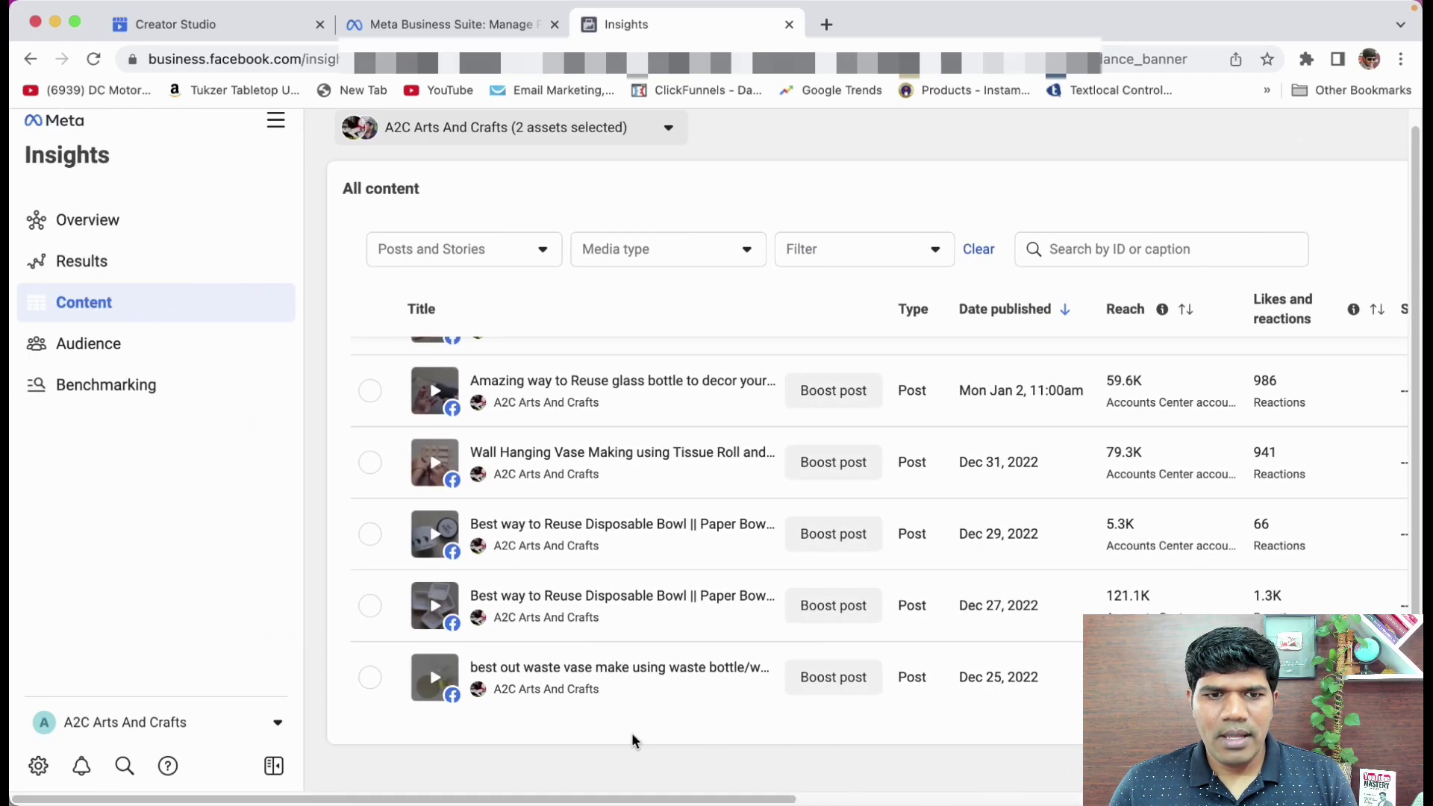
{"action": "scroll", "coordinate": [693, 556], "scroll_direction": "up", "scroll_amount": 5}
{"action": "scroll", "coordinate": [693, 557], "scroll_direction": "up", "scroll_amount": 4}
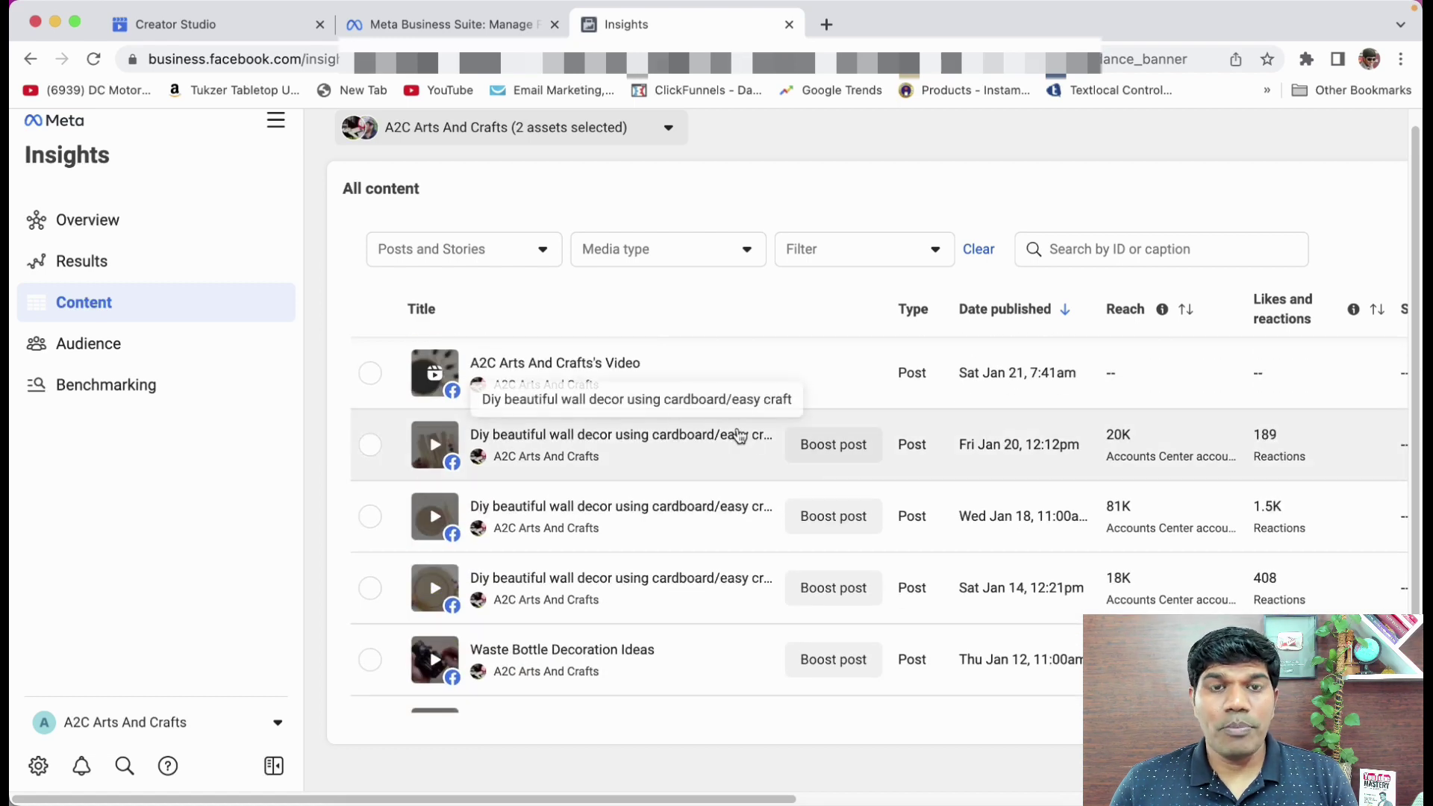
{"action": "left_click", "coordinate": [129, 345]}
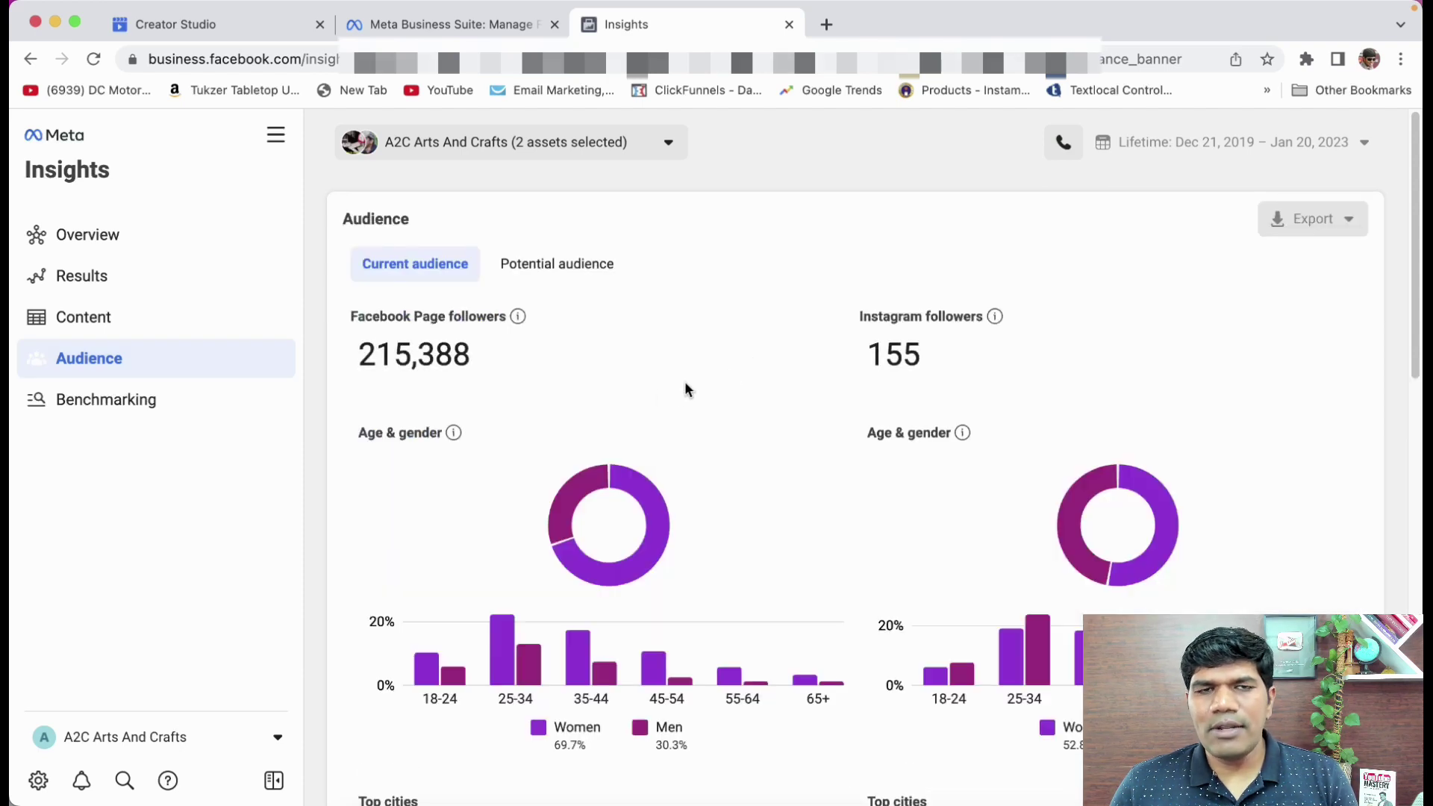
Browse the Audience Top cities and Top countries breakdowns, then open Benchmarking.
{"action": "scroll", "coordinate": [682, 390], "scroll_direction": "down", "scroll_amount": 1}
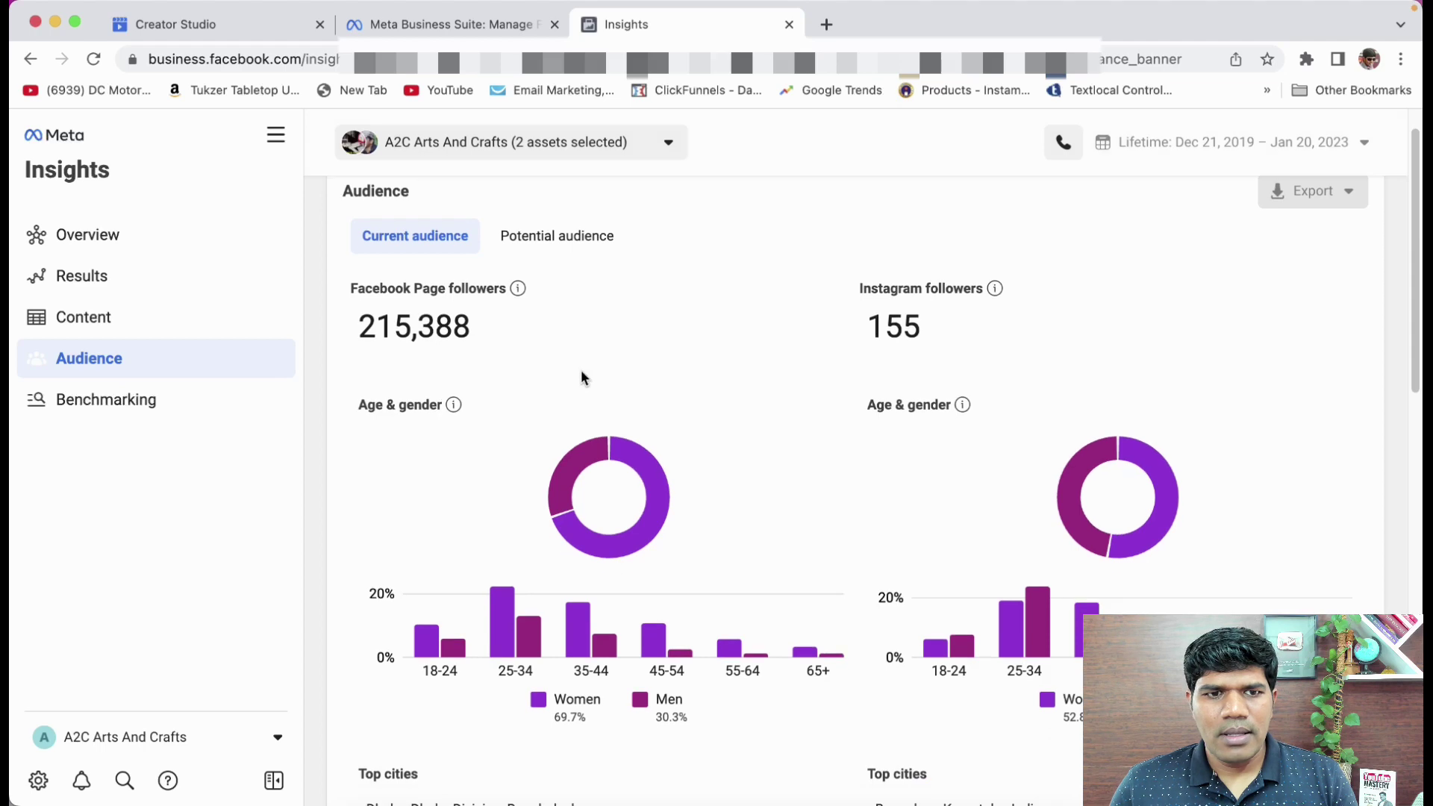
{"action": "scroll", "coordinate": [668, 360], "scroll_direction": "down", "scroll_amount": 6}
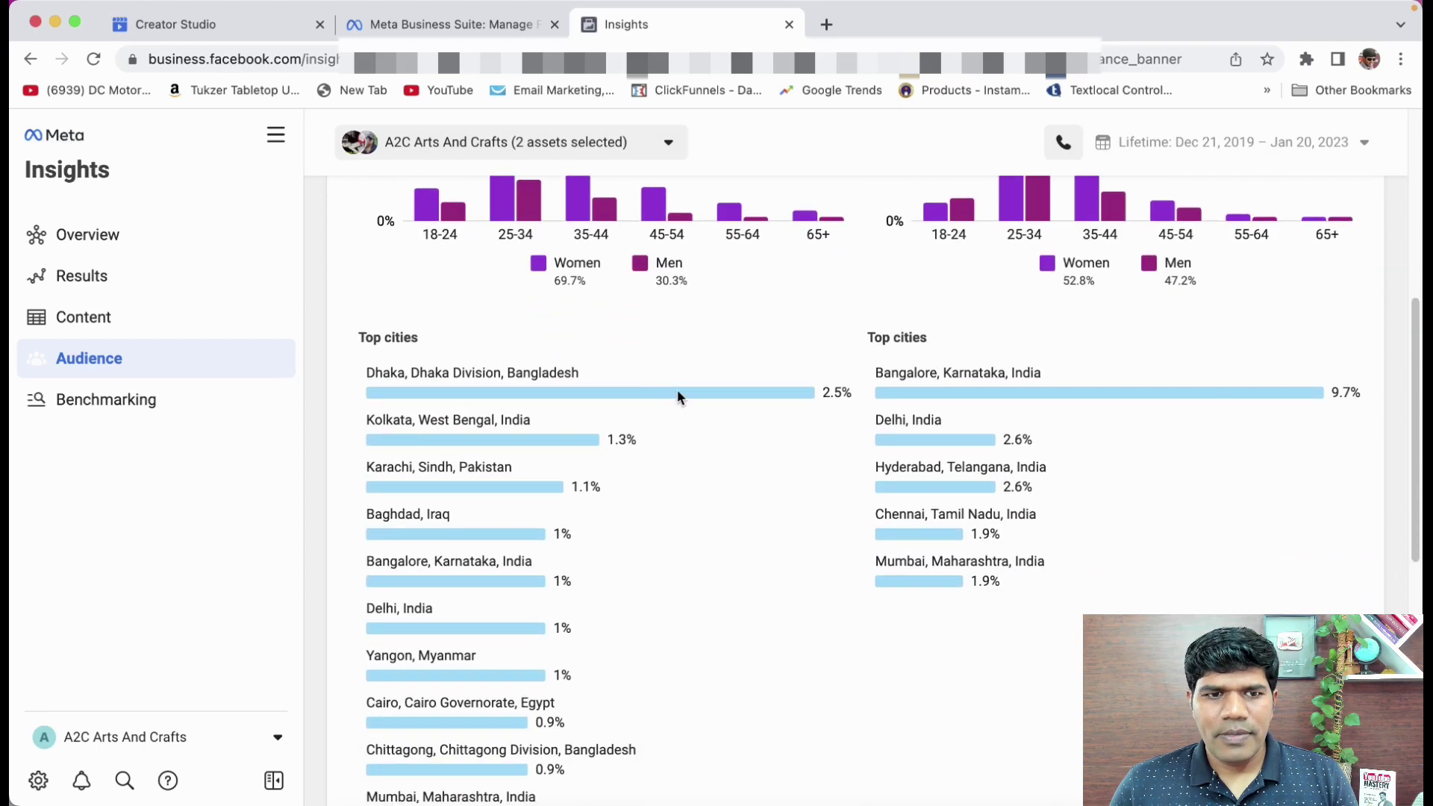
{"action": "scroll", "coordinate": [733, 418], "scroll_direction": "down", "scroll_amount": 1}
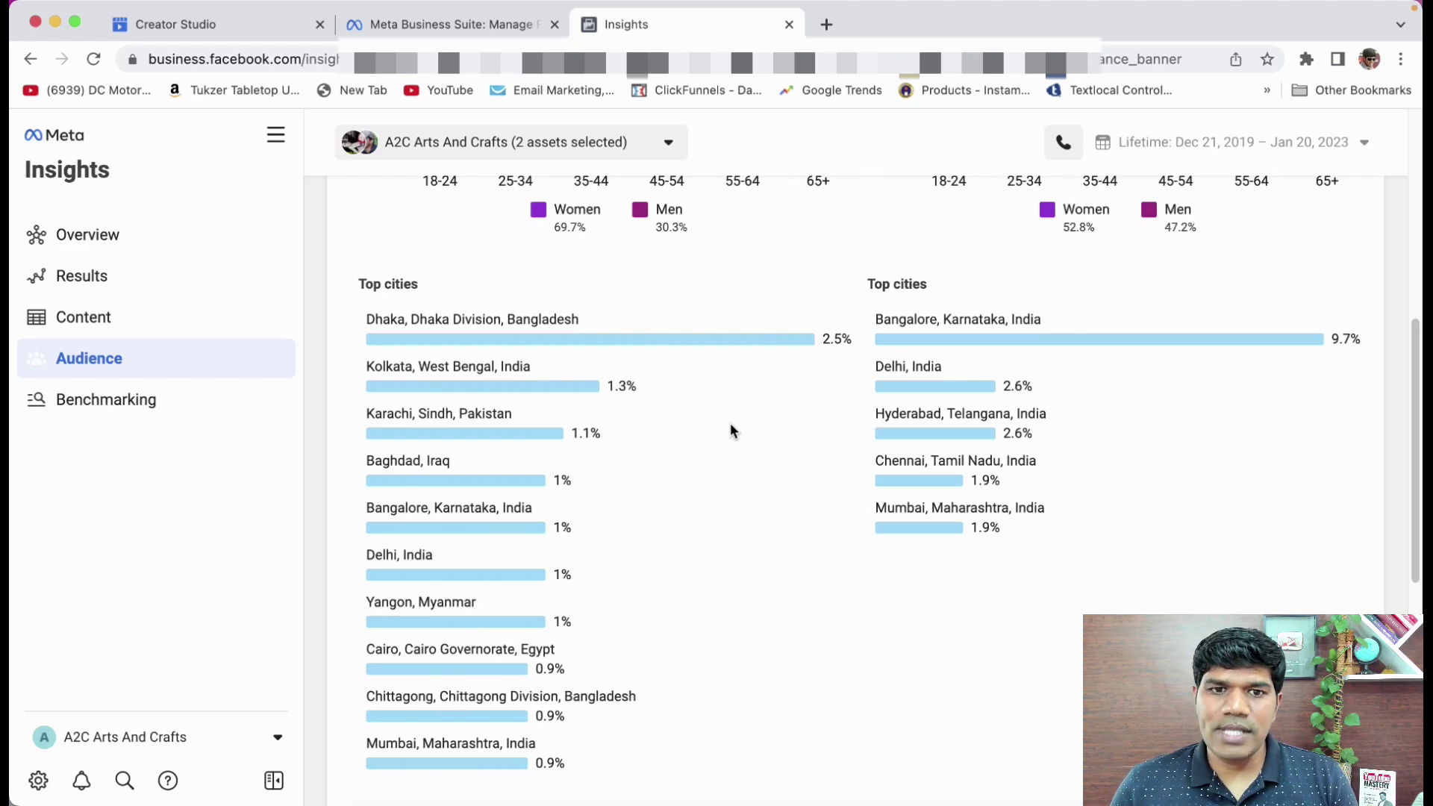
{"action": "scroll", "coordinate": [730, 432], "scroll_direction": "down", "scroll_amount": 2}
{"action": "scroll", "coordinate": [705, 414], "scroll_direction": "up", "scroll_amount": 1}
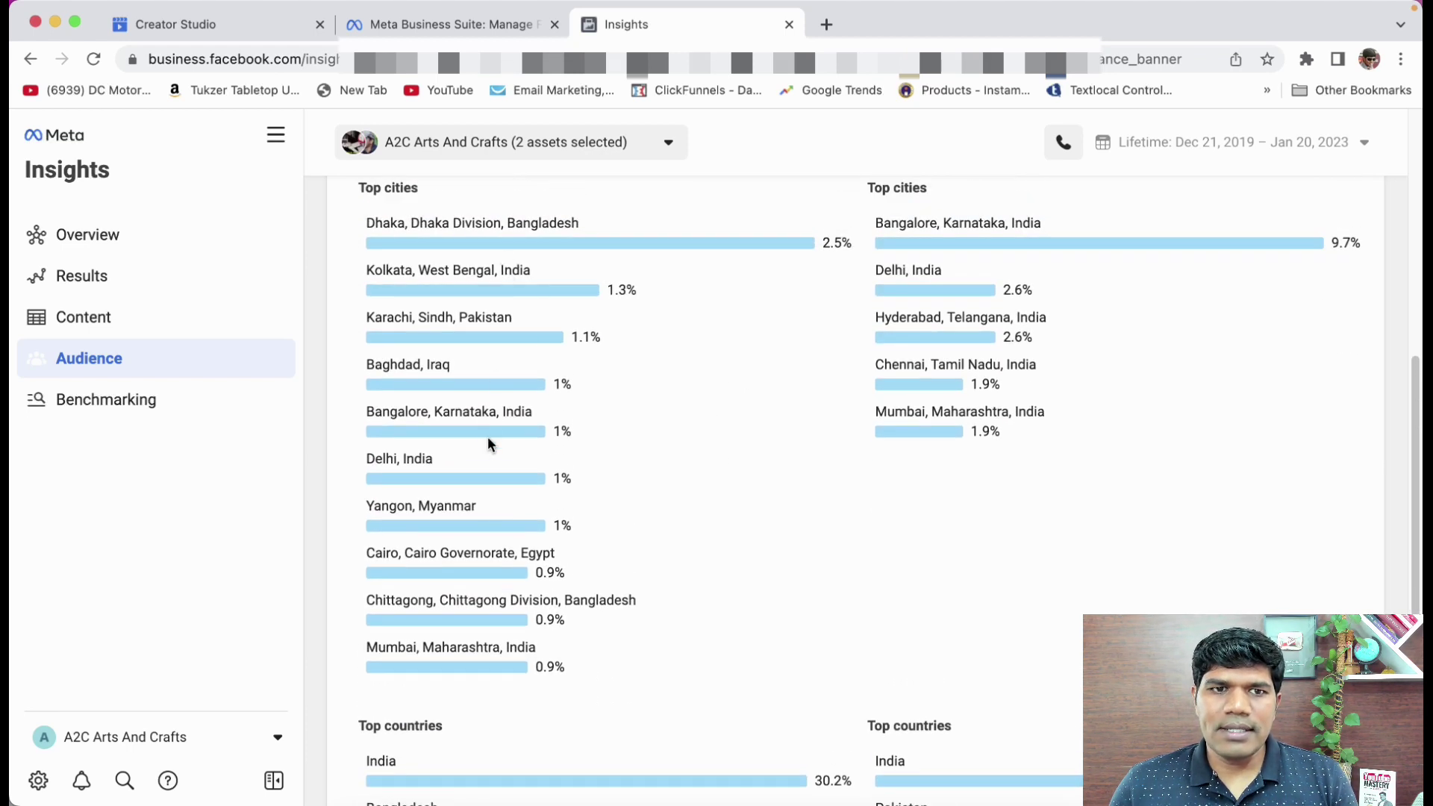
{"action": "scroll", "coordinate": [646, 493], "scroll_direction": "down", "scroll_amount": 6}
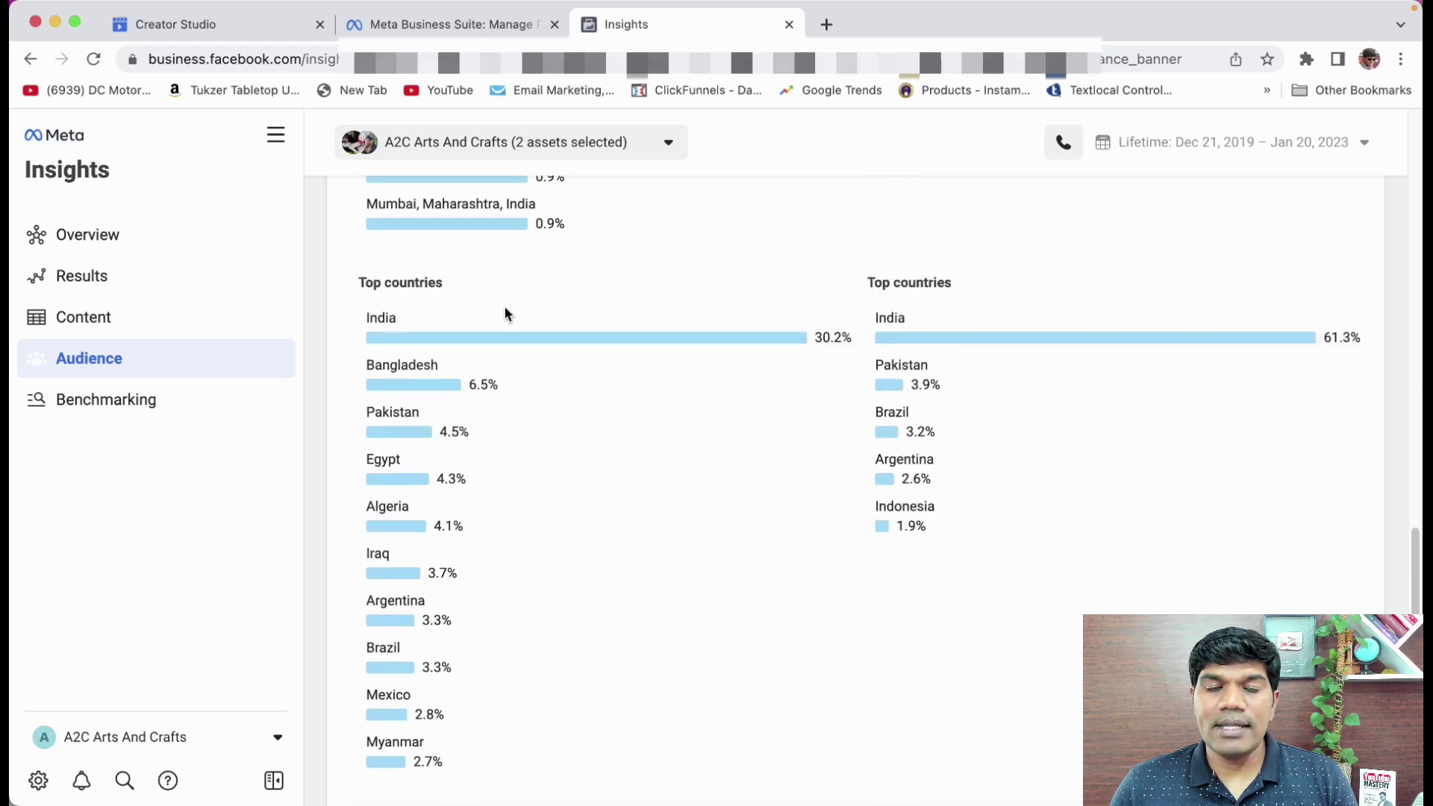
{"action": "scroll", "coordinate": [527, 413], "scroll_direction": "down", "scroll_amount": 1}
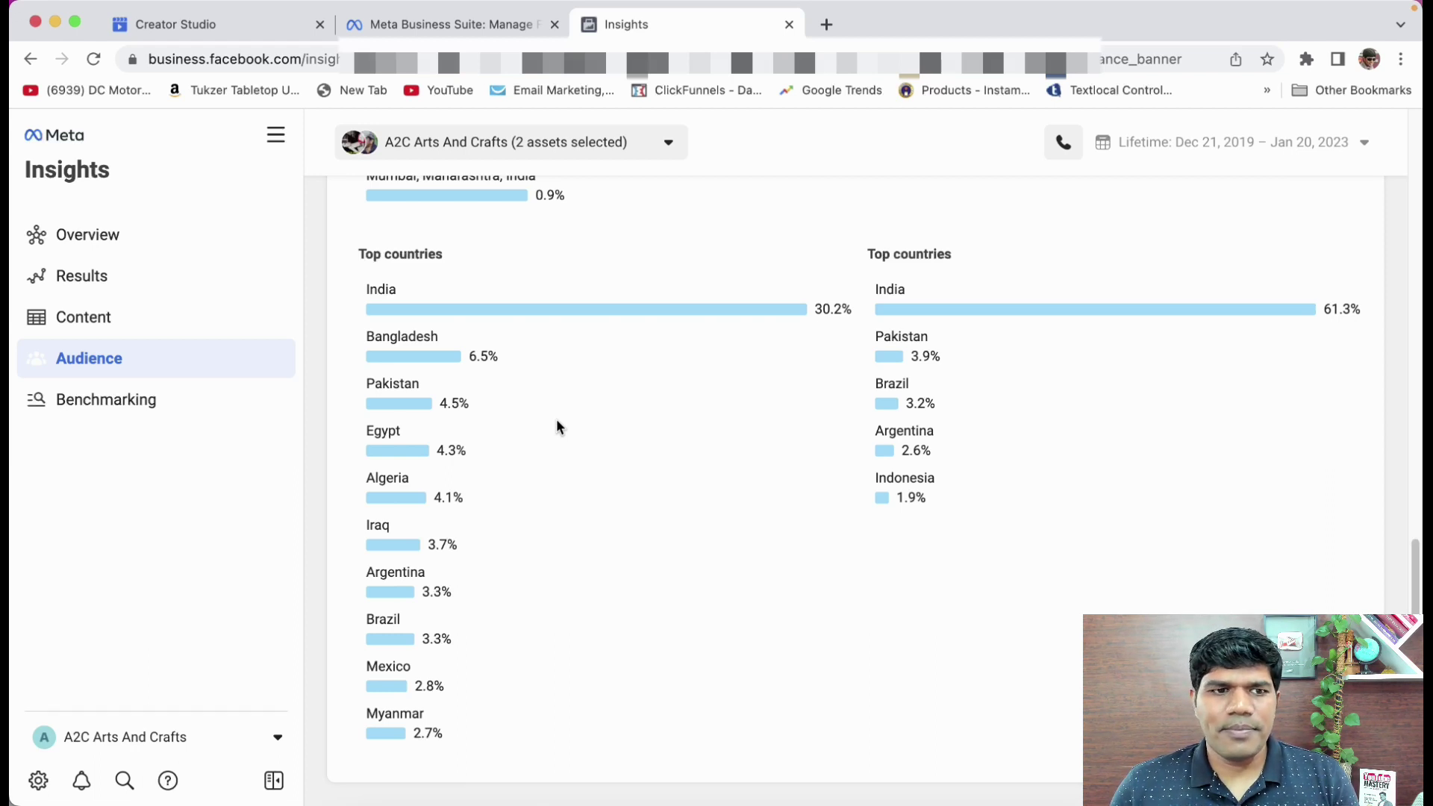
{"action": "left_click", "coordinate": [128, 410]}
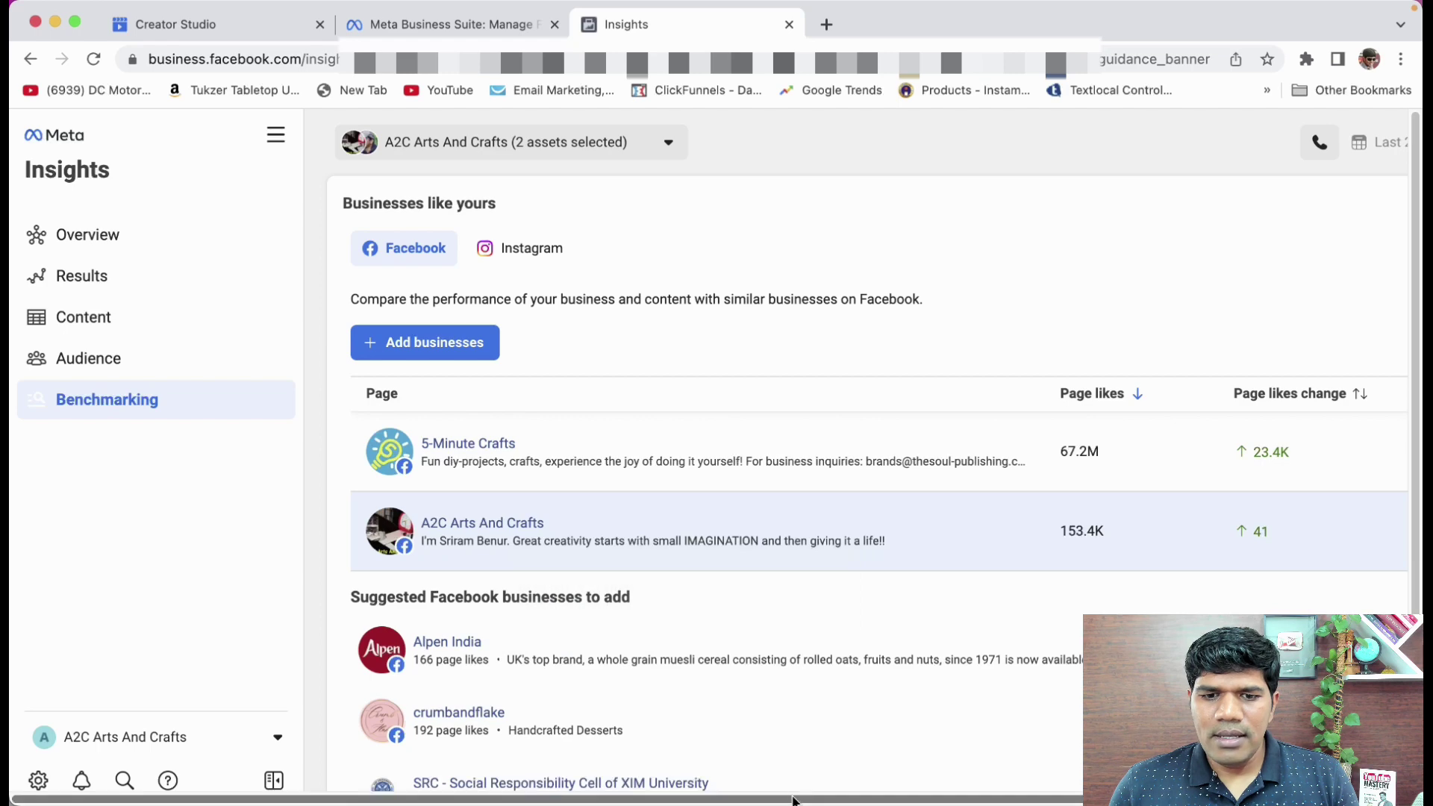
Scroll the Benchmarking table sideways to view Published content, then choose Add businesses.
{"action": "left_click_drag", "start_coordinate": [798, 799], "coordinate": [952, 800]}
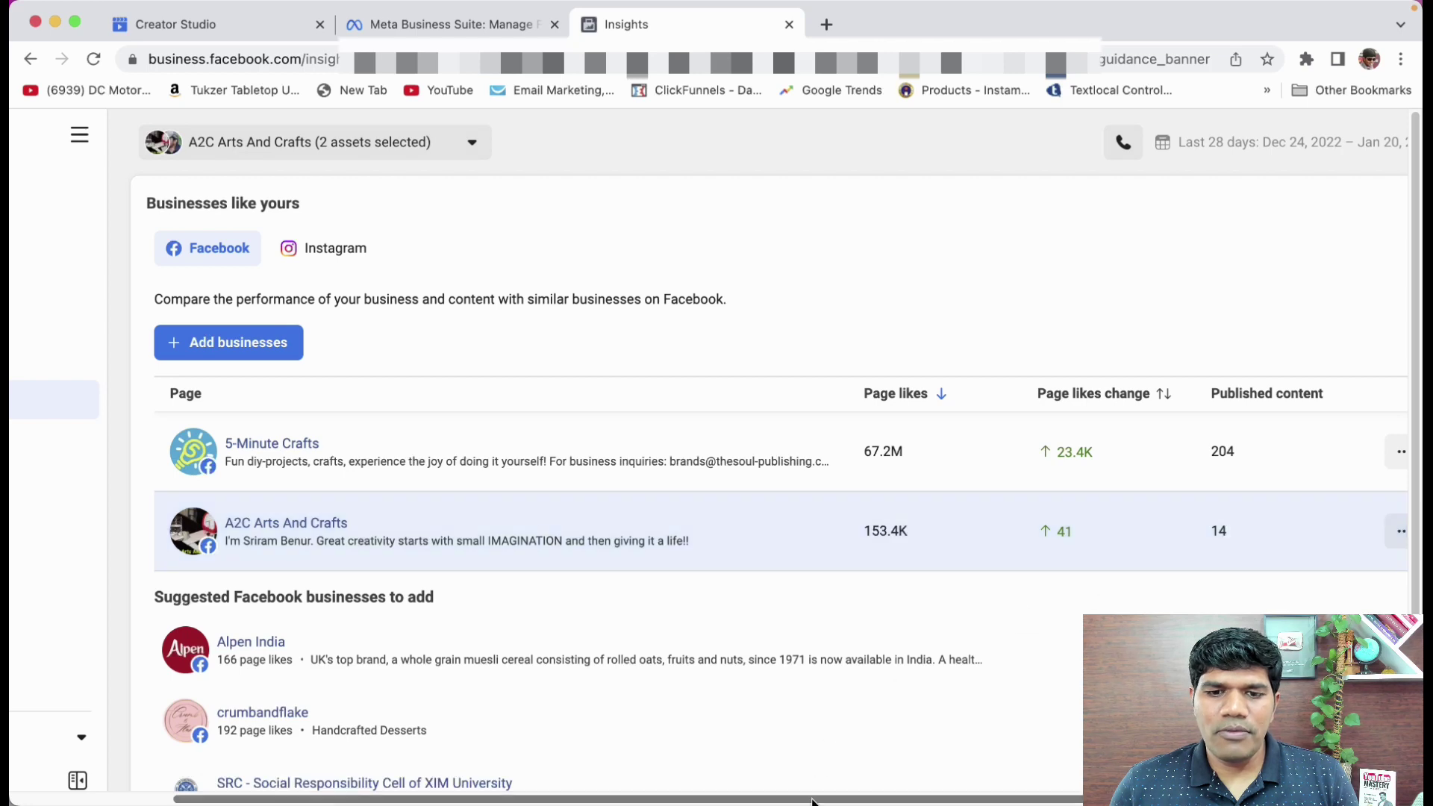
{"action": "left_click_drag", "start_coordinate": [812, 800], "coordinate": [650, 800]}
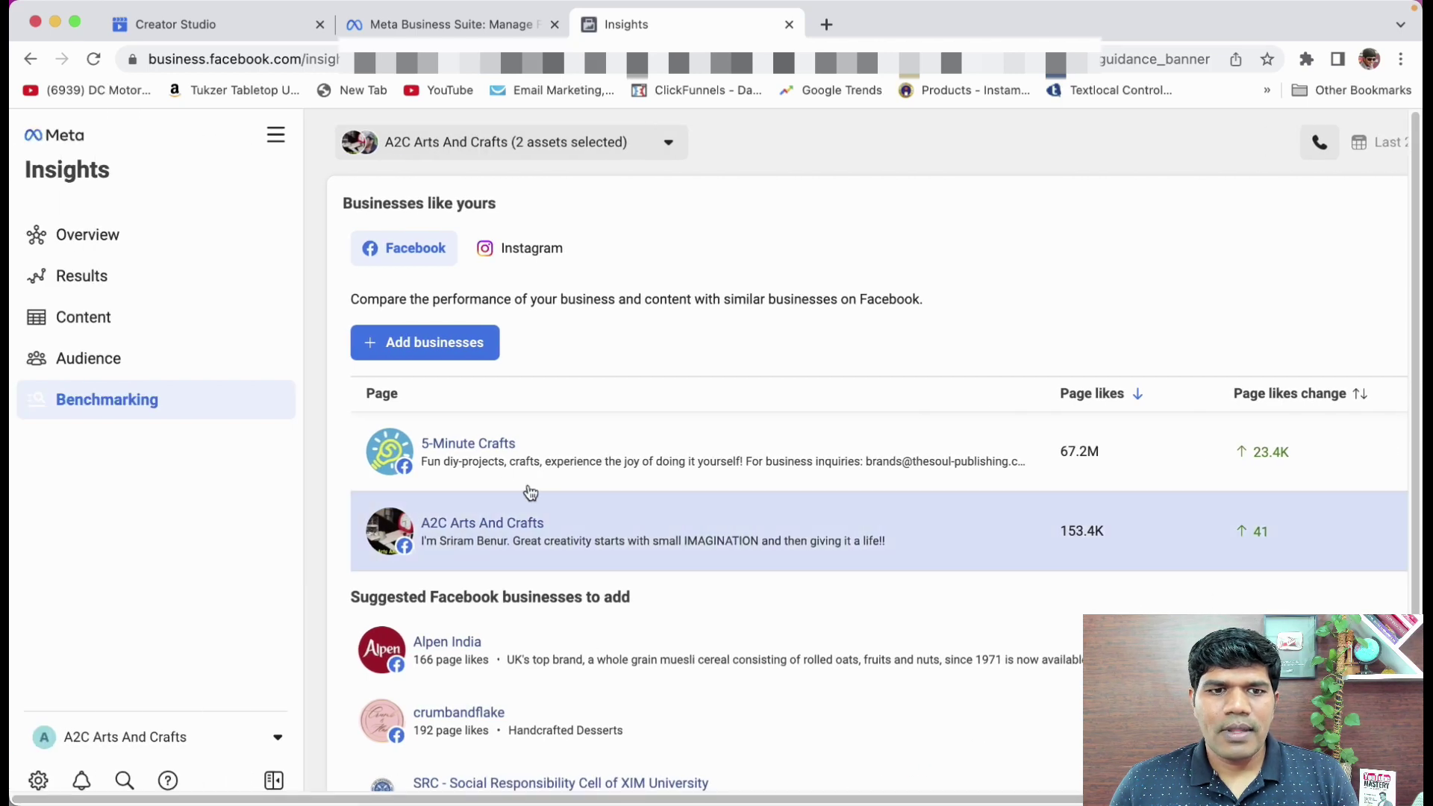
{"action": "left_click", "coordinate": [441, 350]}
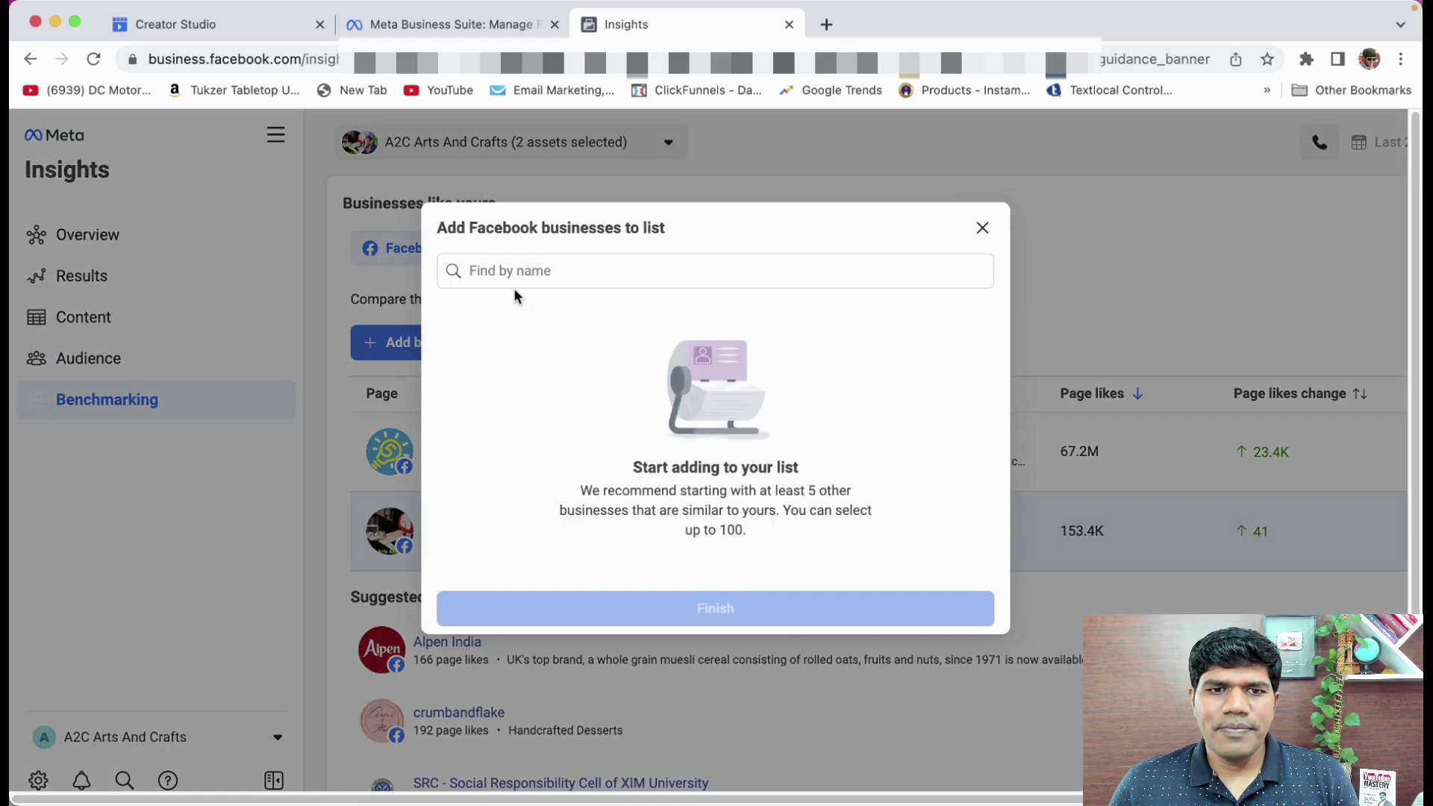
Search 'arts and crafts' and add the Arts & Crafts page to the benchmark list.
{"action": "left_click", "coordinate": [504, 275]}
{"action": "type", "text": "arts"}
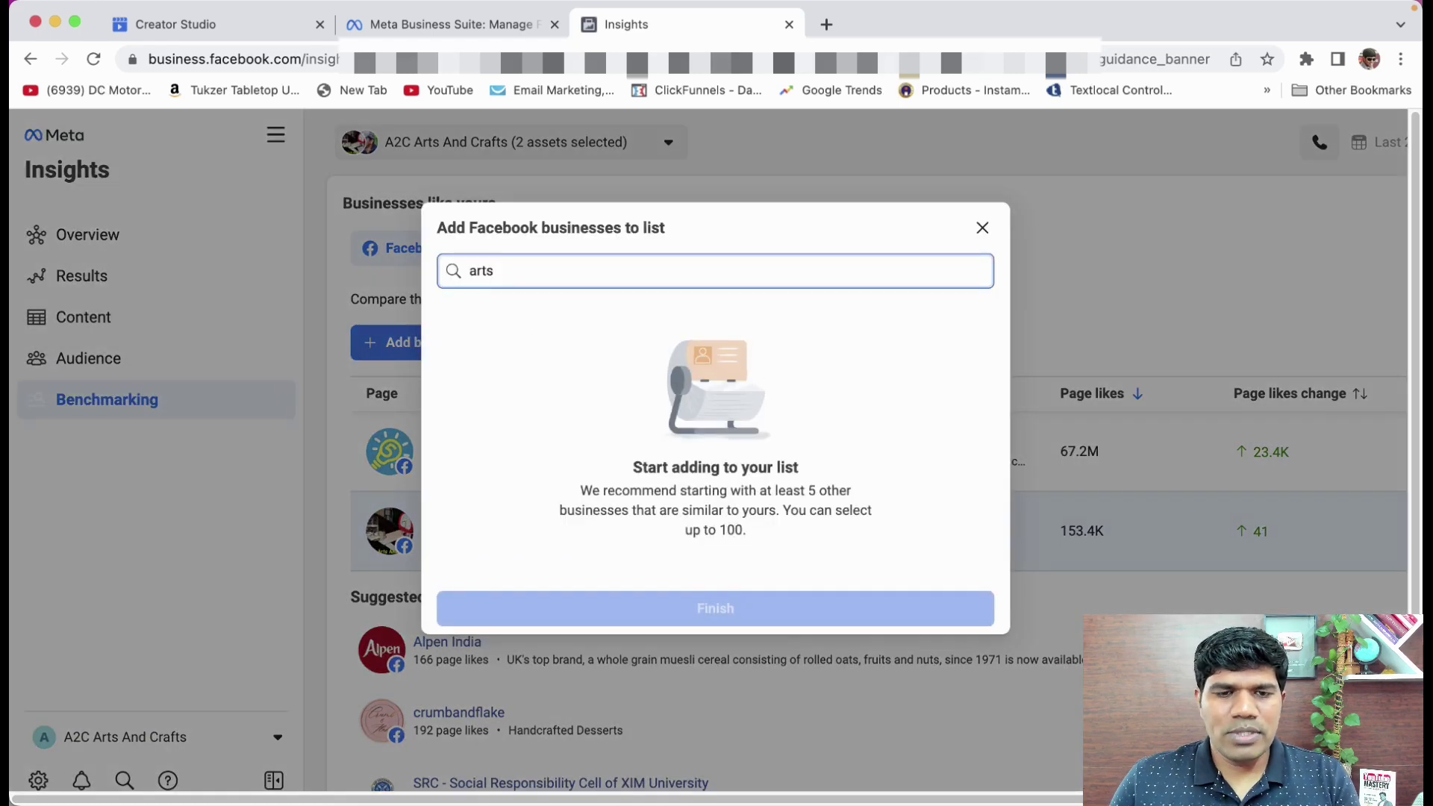
{"action": "type", "text": " and cra"}
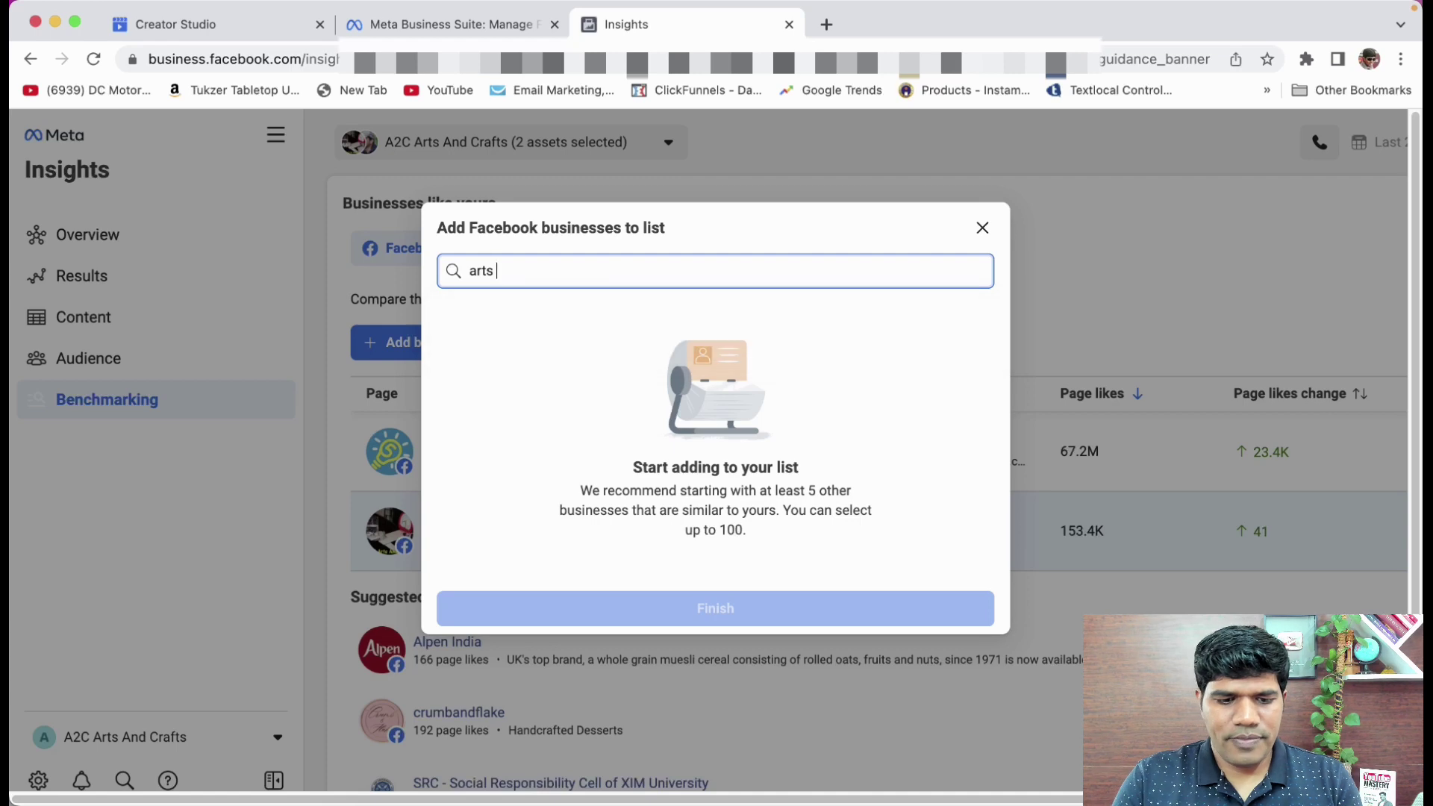
{"action": "type", "text": "fts"}
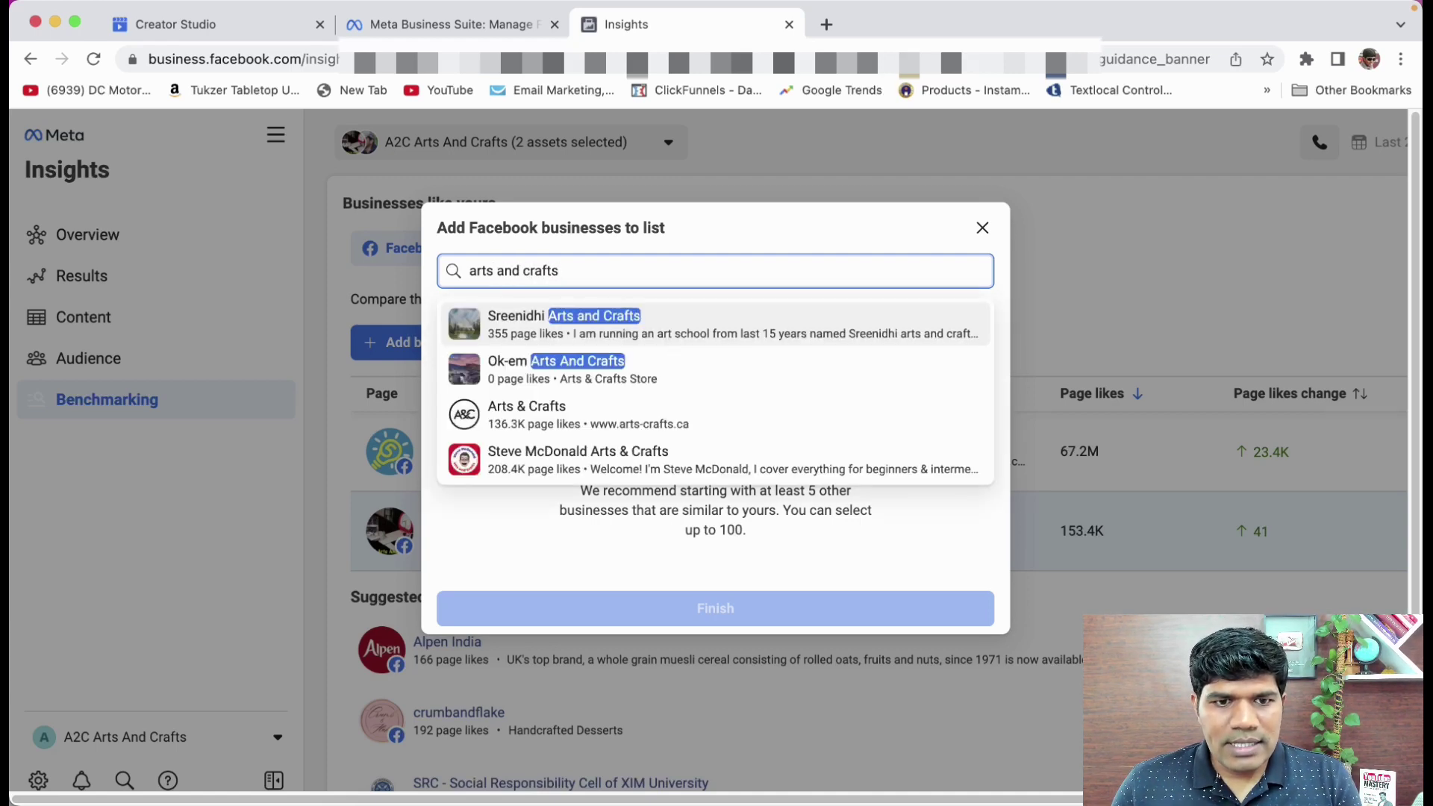
{"action": "left_click", "coordinate": [562, 426]}
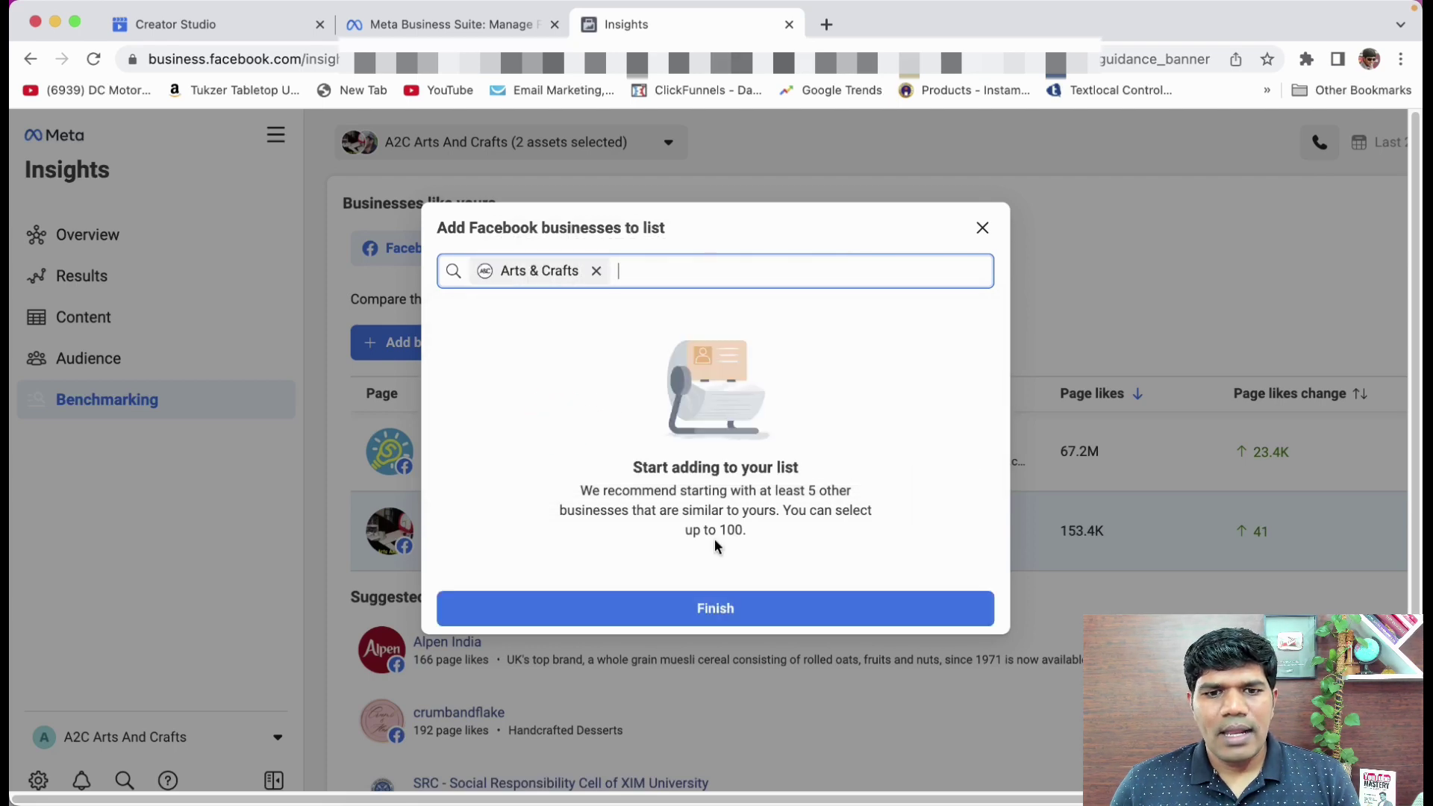
{"action": "left_click", "coordinate": [721, 603]}
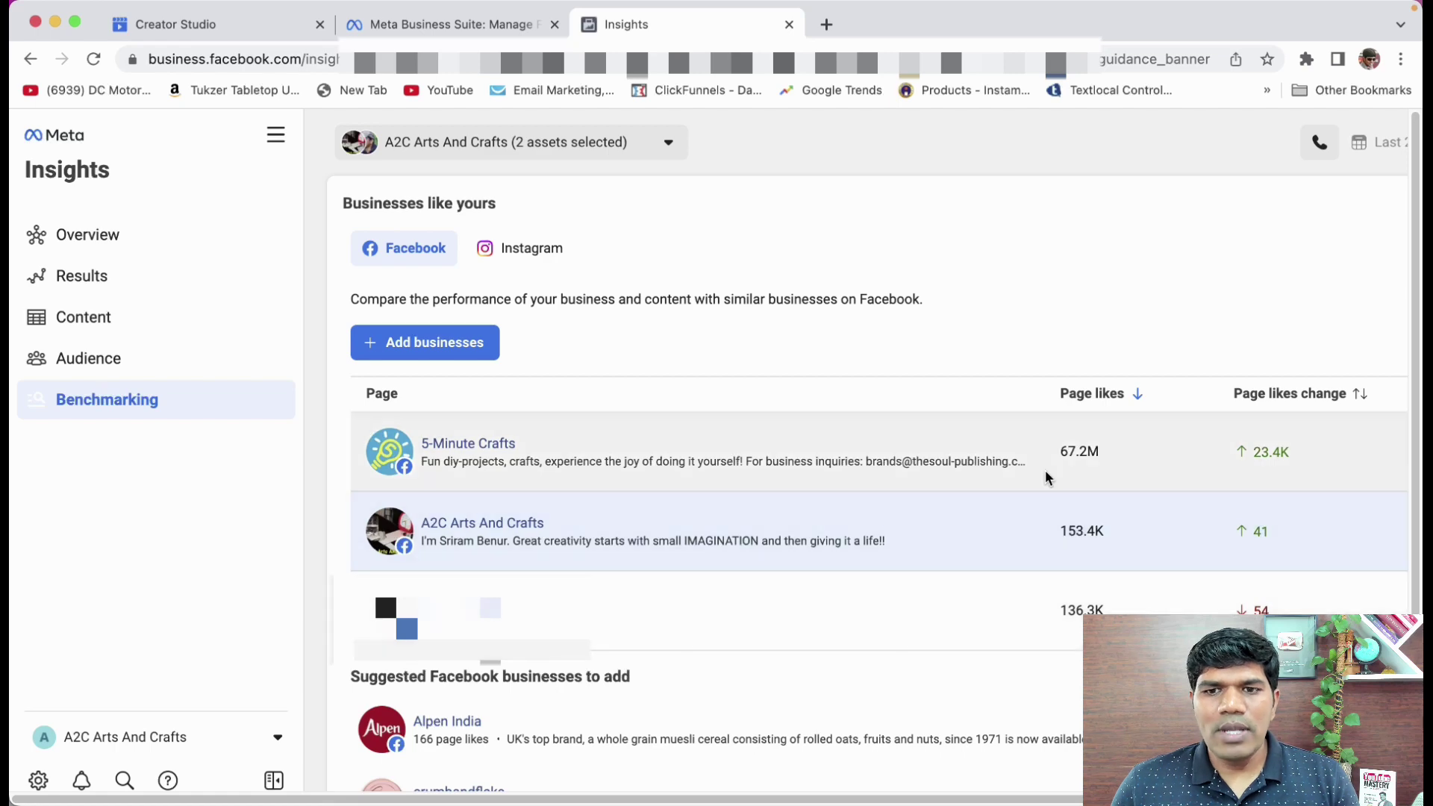
{"action": "left_click_drag", "start_coordinate": [761, 799], "coordinate": [1015, 800]}
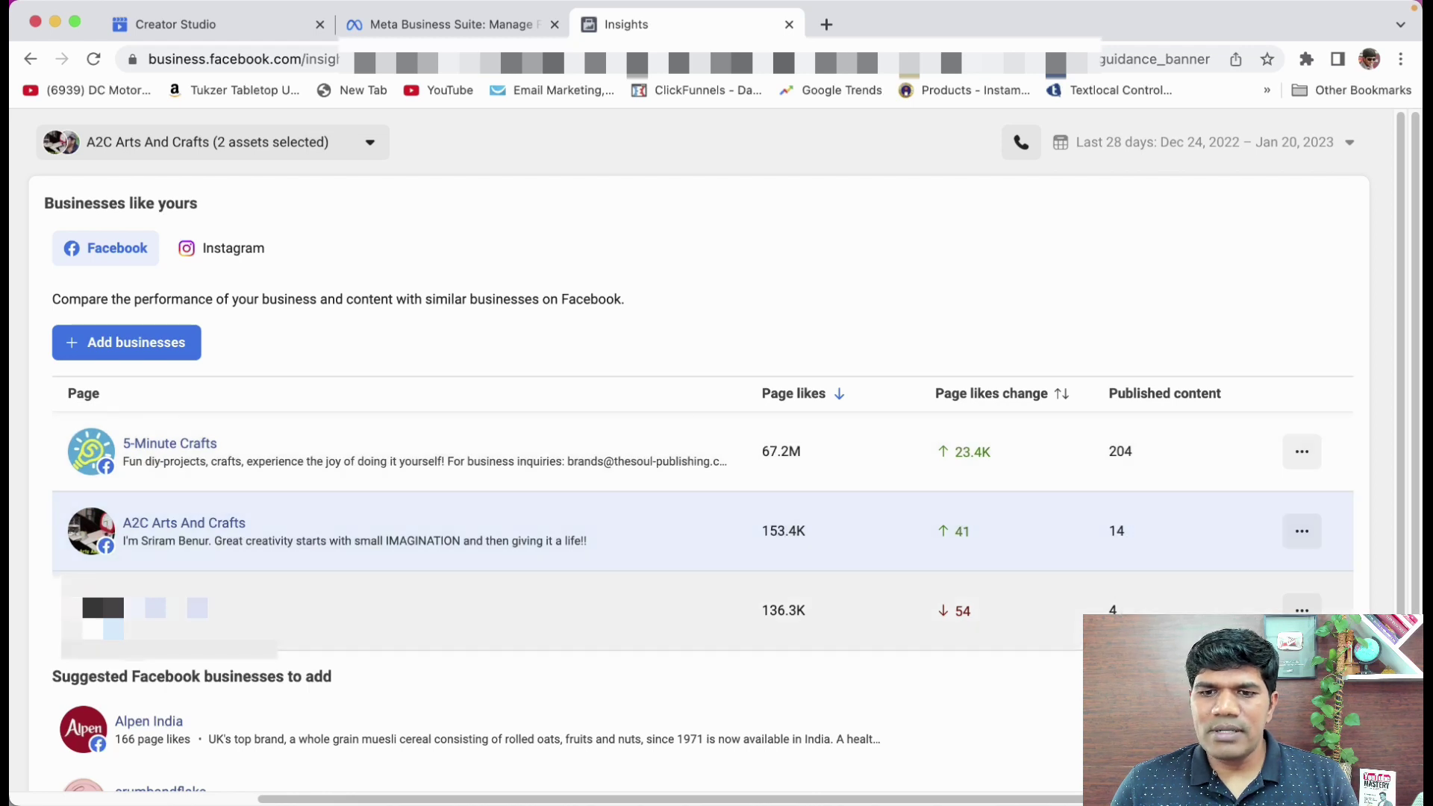
{"action": "left_click_drag", "start_coordinate": [848, 796], "coordinate": [539, 796]}
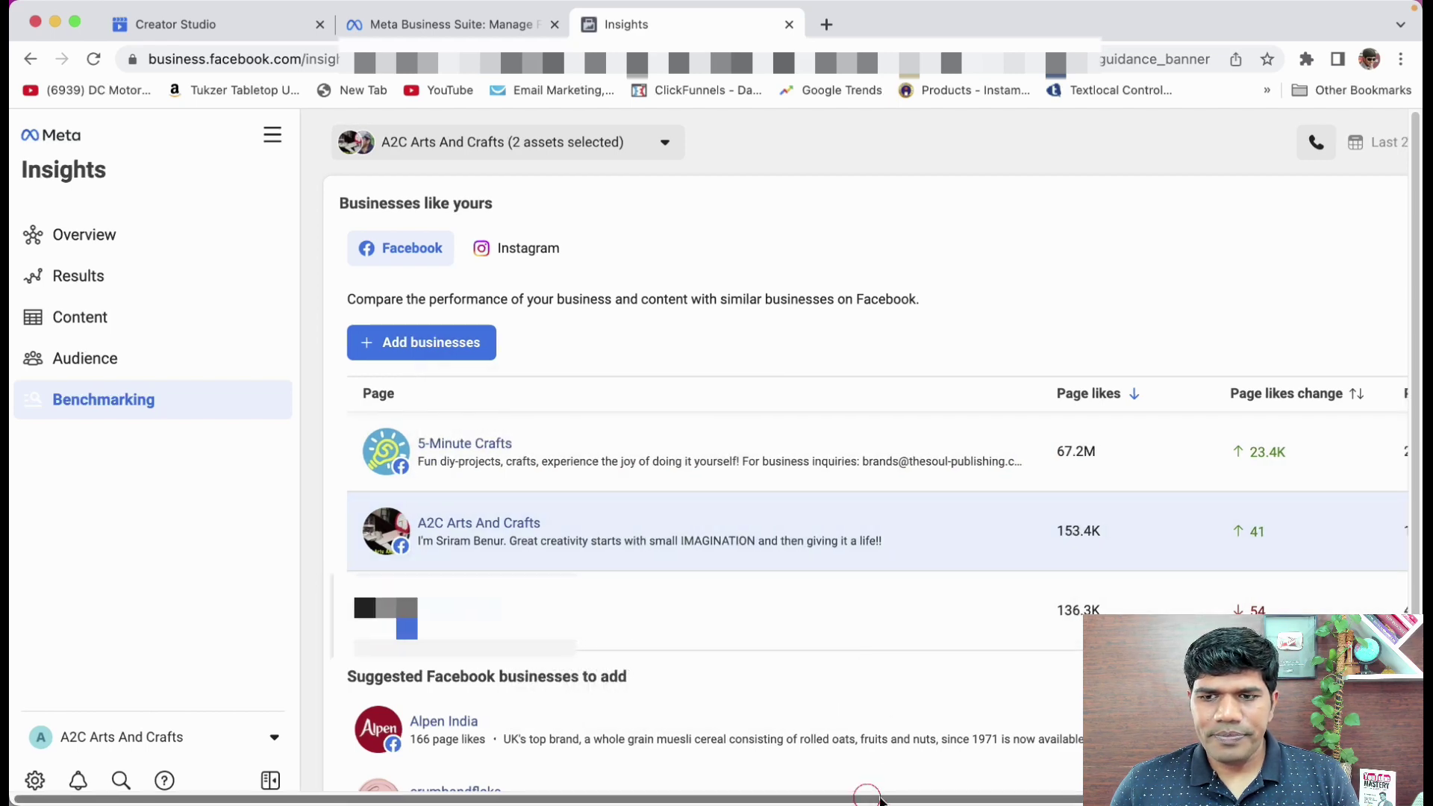
{"action": "scroll", "coordinate": [224, 777], "scroll_direction": "down", "scroll_amount": 1}
{"action": "left_click", "coordinate": [82, 766]}
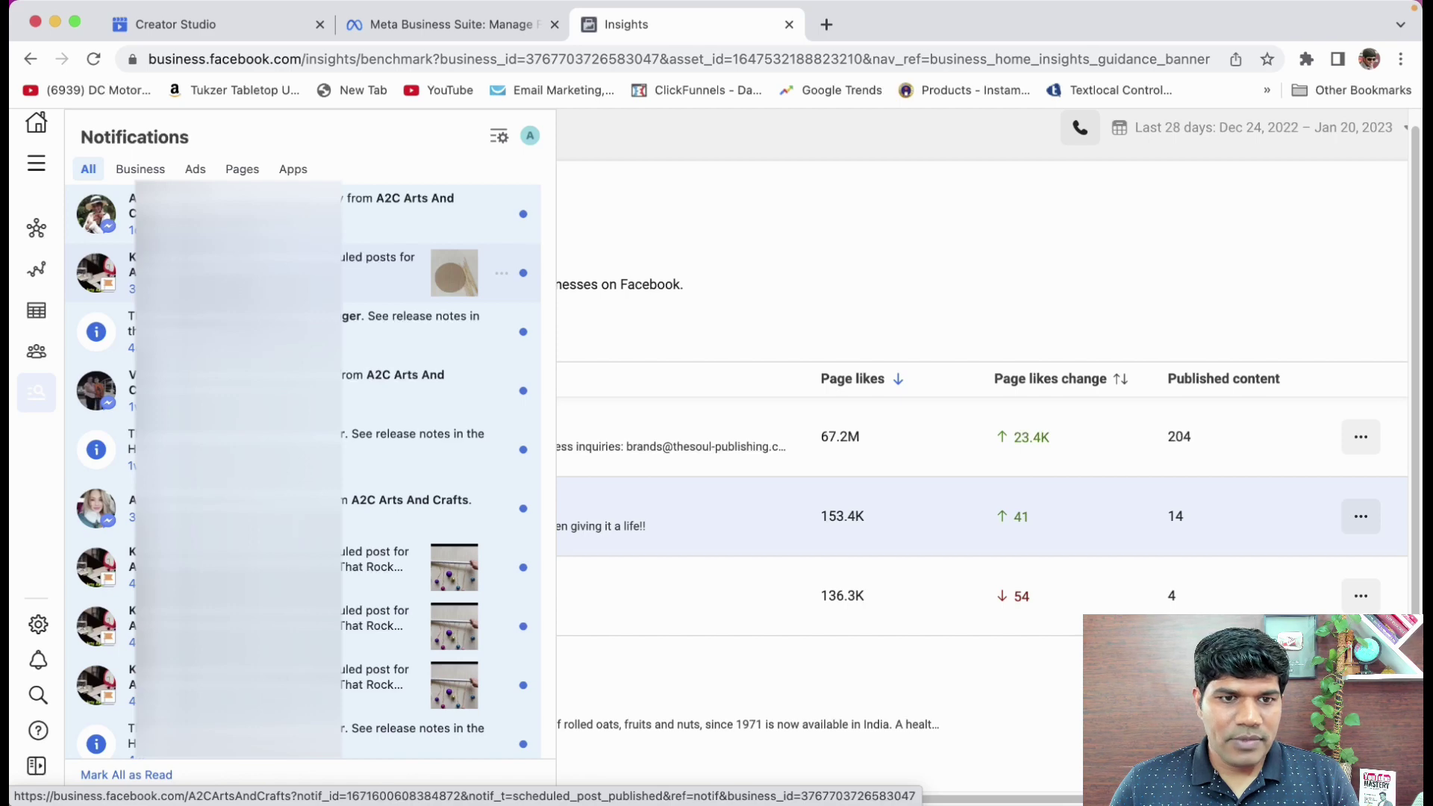
{"action": "scroll", "coordinate": [314, 425], "scroll_direction": "down", "scroll_amount": 5}
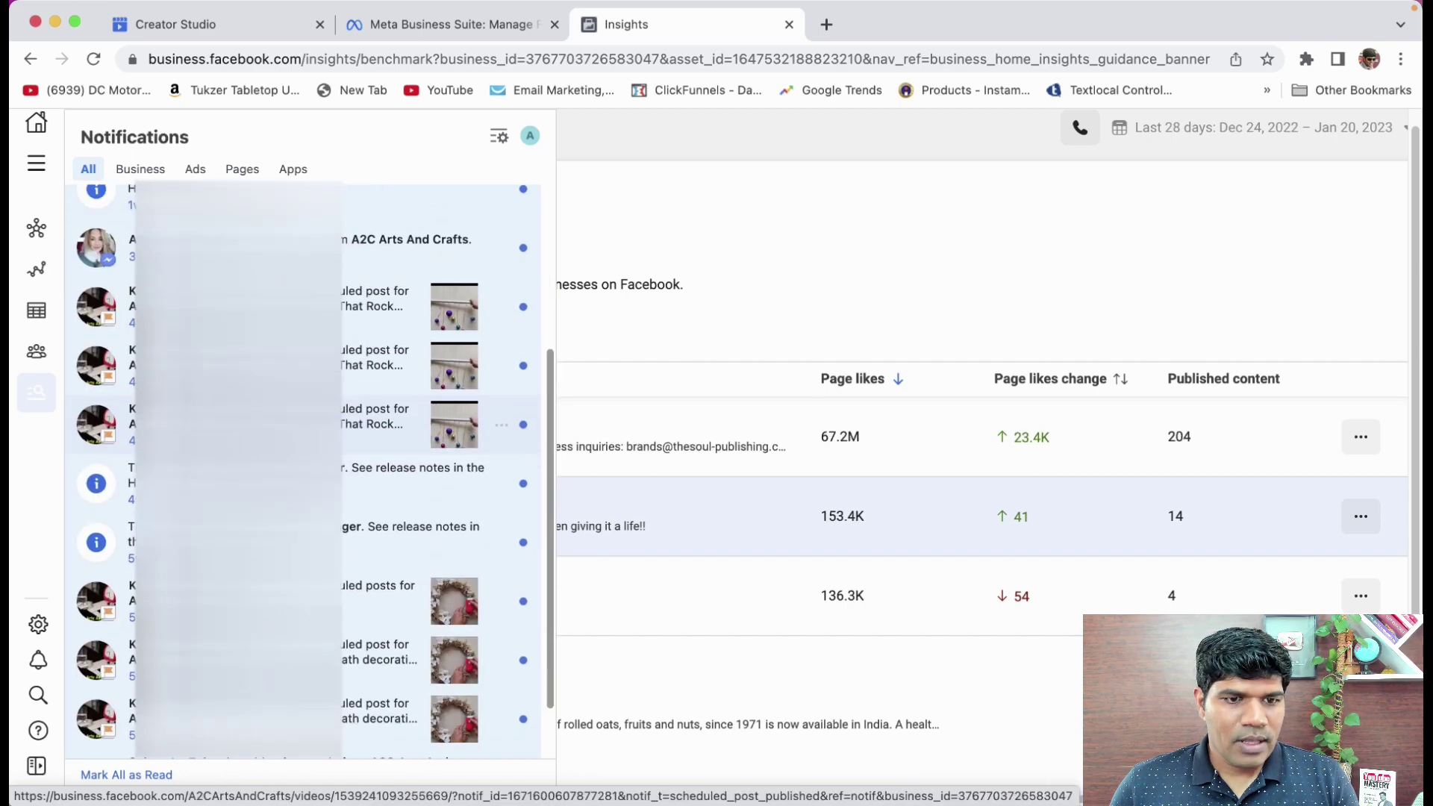
{"action": "scroll", "coordinate": [500, 448], "scroll_direction": "down", "scroll_amount": 3}
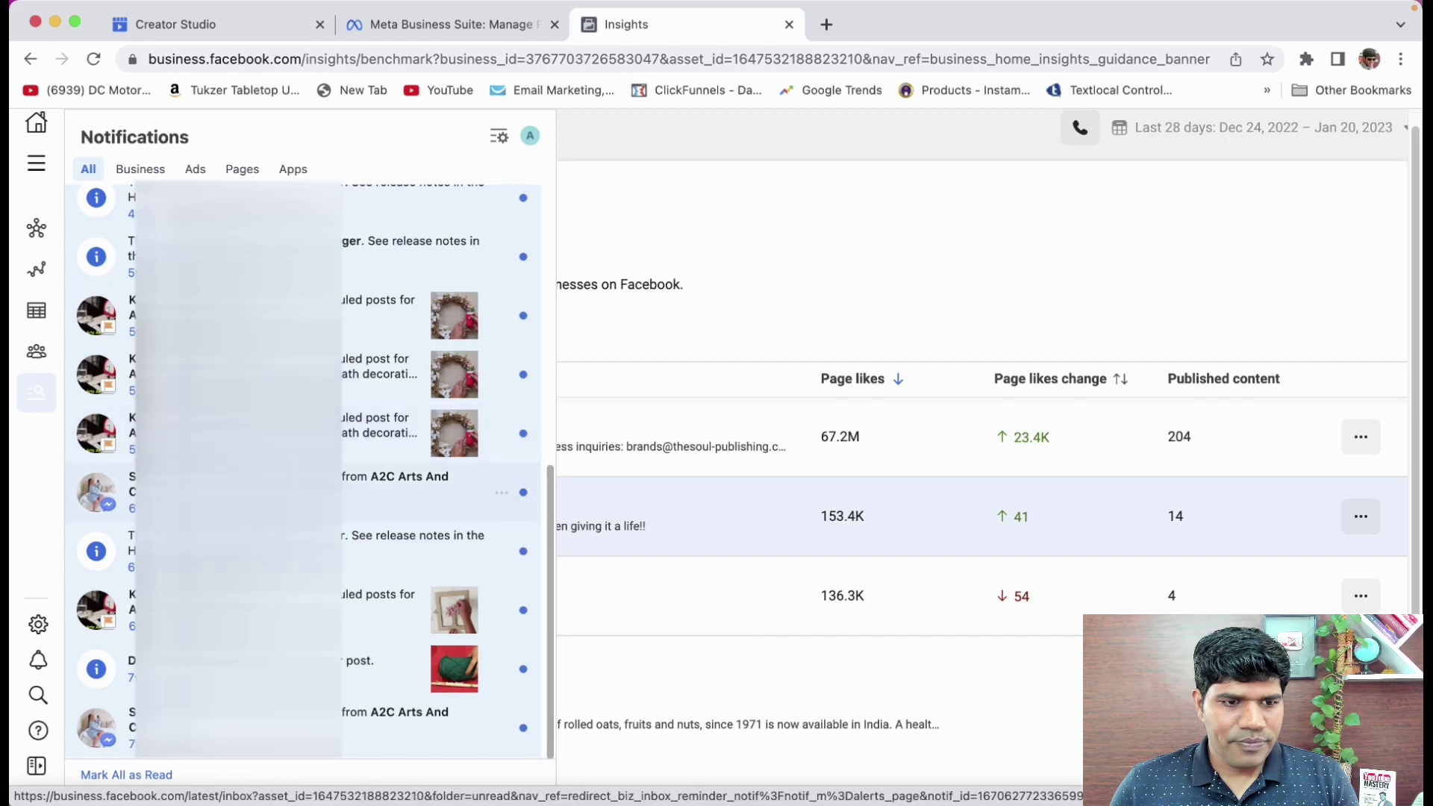
{"action": "scroll", "coordinate": [313, 610], "scroll_direction": "up", "scroll_amount": 6}
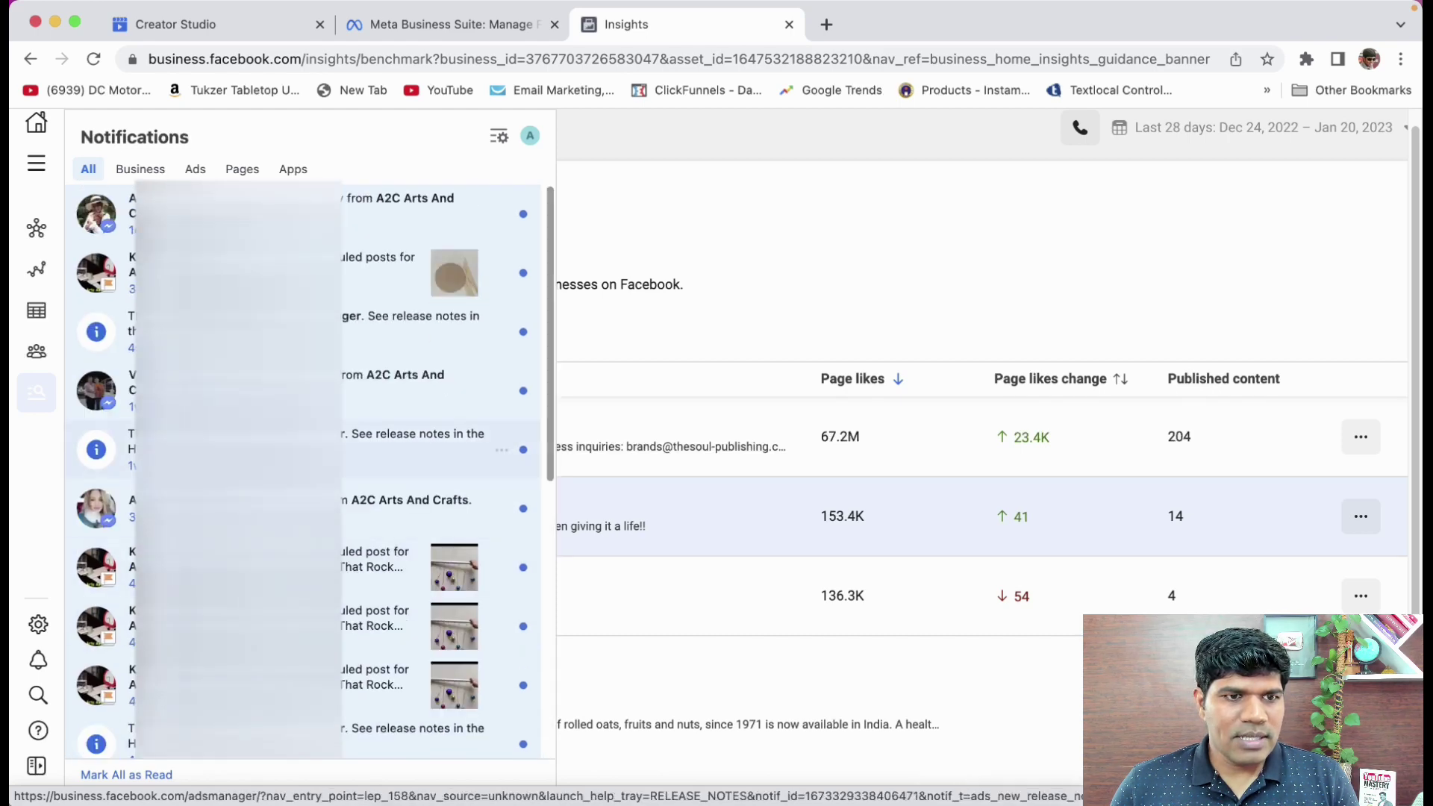
{"action": "left_click", "coordinate": [591, 202]}
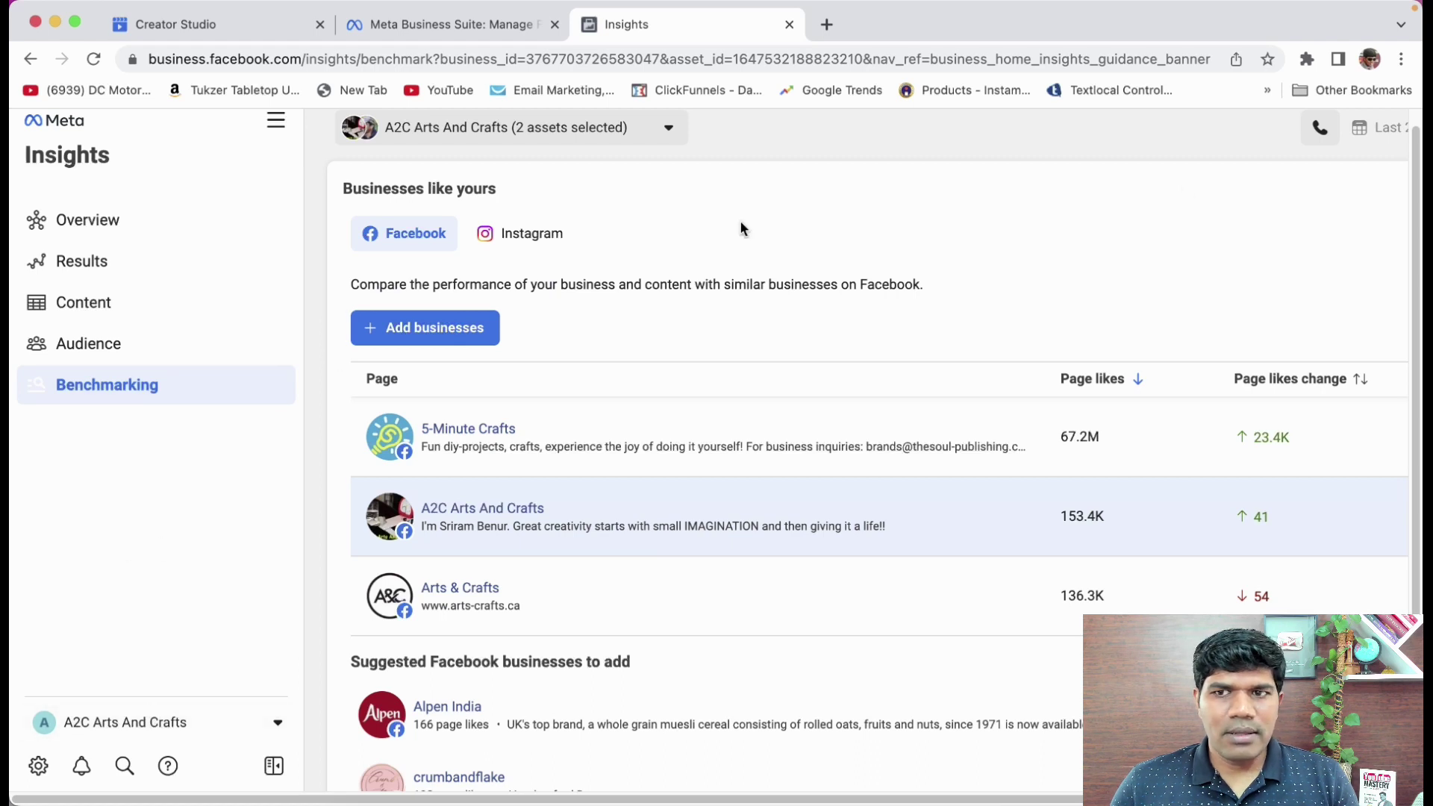
{"action": "scroll", "coordinate": [282, 153], "scroll_direction": "up", "scroll_amount": 1}
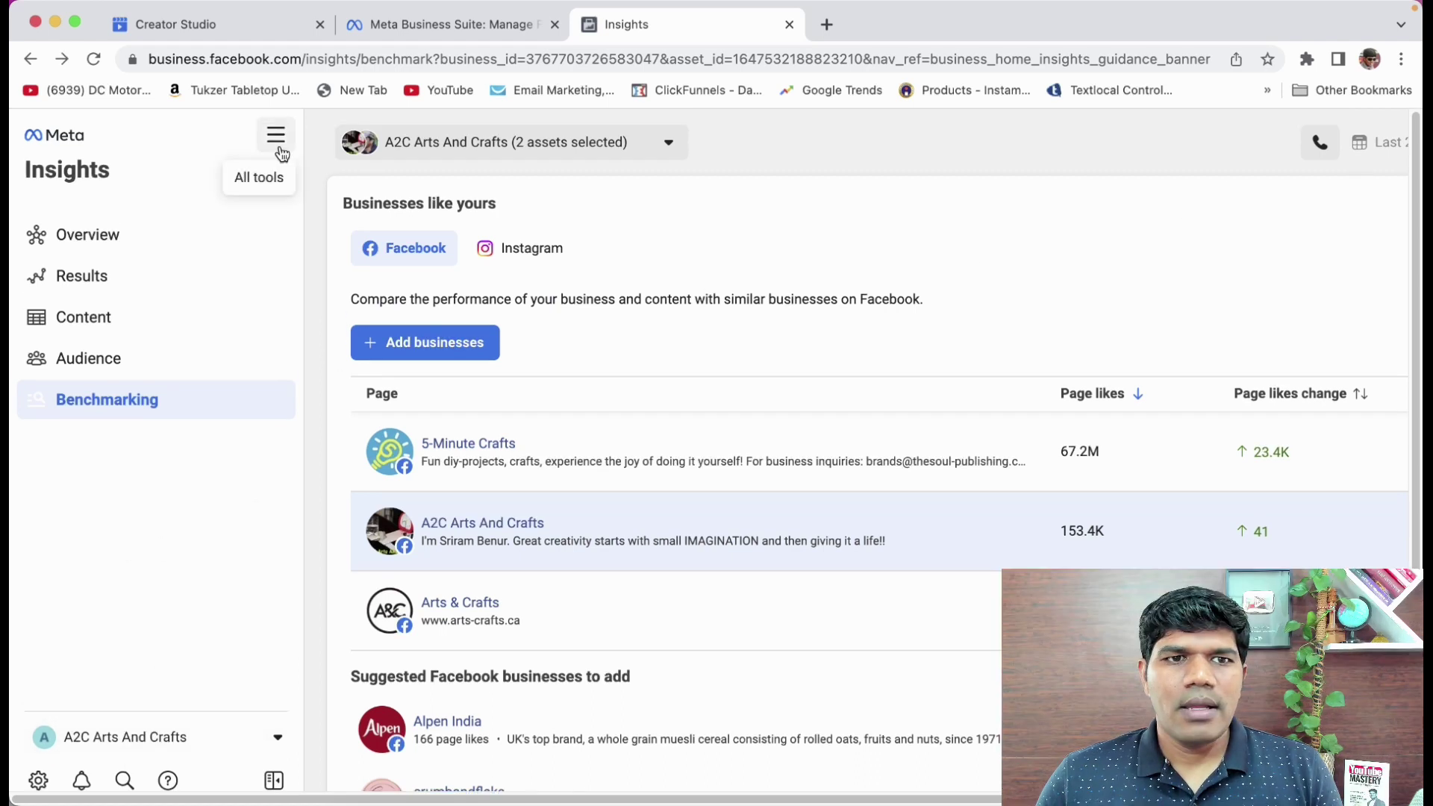
{"action": "left_click", "coordinate": [278, 142]}
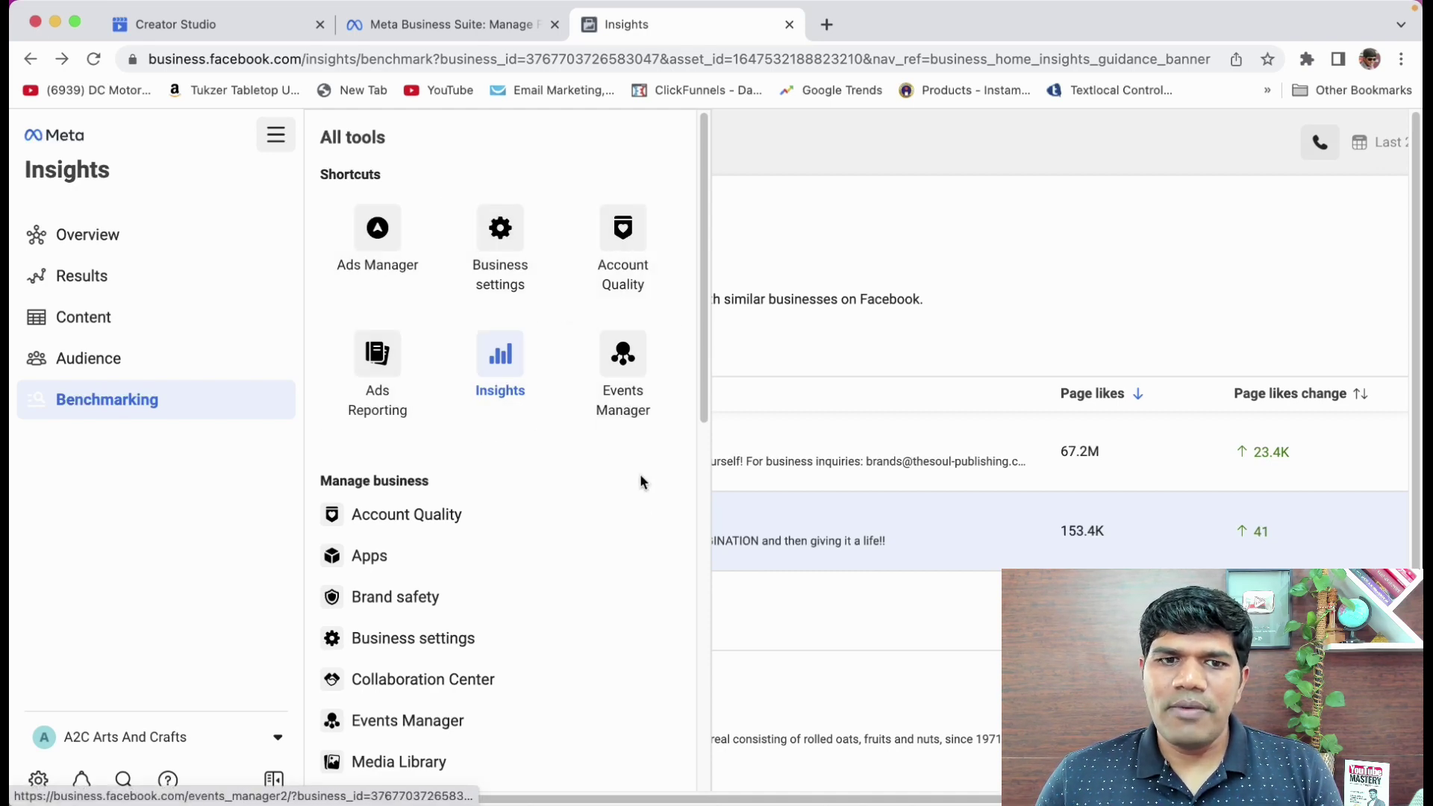
{"action": "scroll", "coordinate": [478, 564], "scroll_direction": "down", "scroll_amount": 1}
{"action": "scroll", "coordinate": [476, 578], "scroll_direction": "down", "scroll_amount": 10}
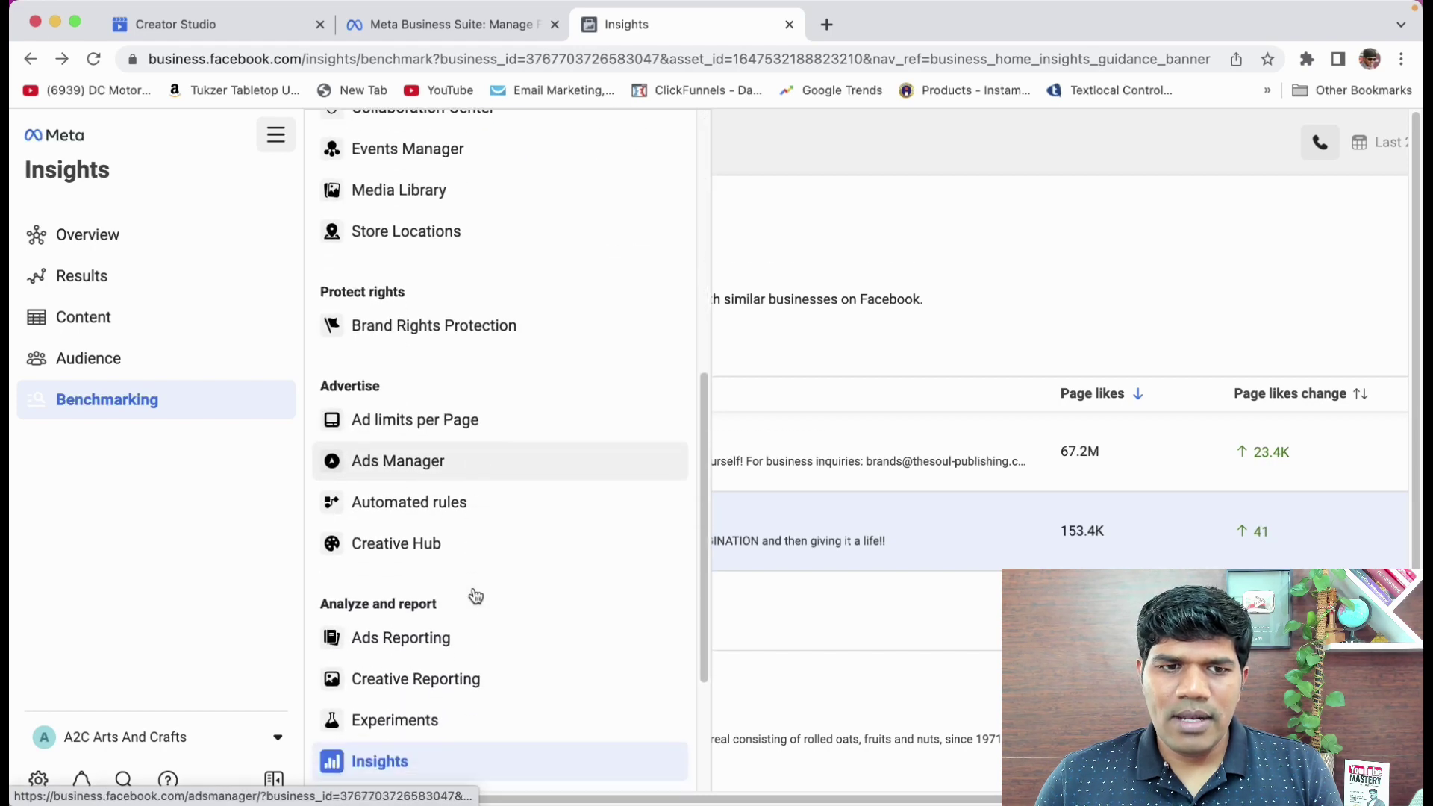
{"action": "scroll", "coordinate": [506, 415], "scroll_direction": "down", "scroll_amount": 3}
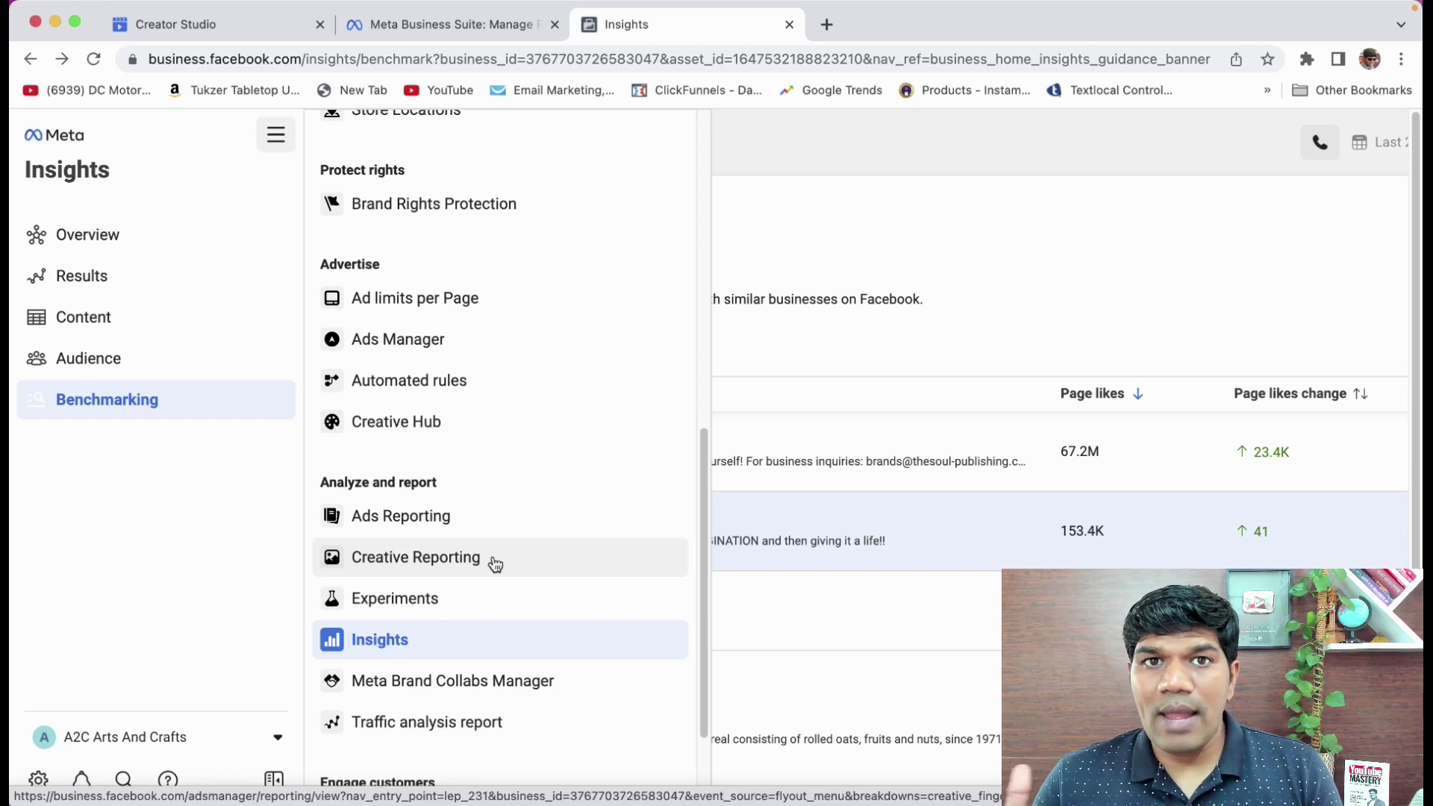
{"action": "left_click", "coordinate": [93, 603]}
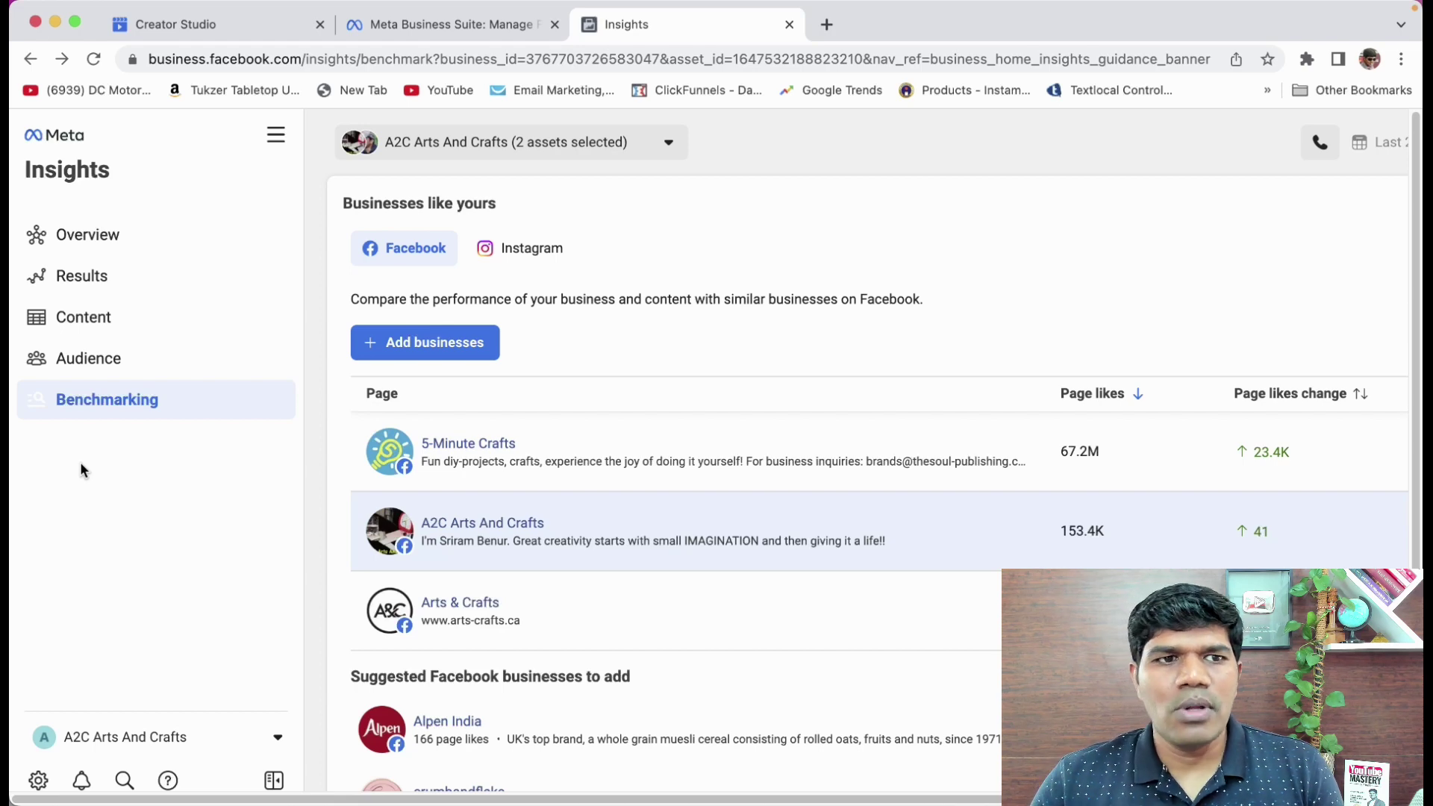
{"action": "left_click", "coordinate": [276, 135]}
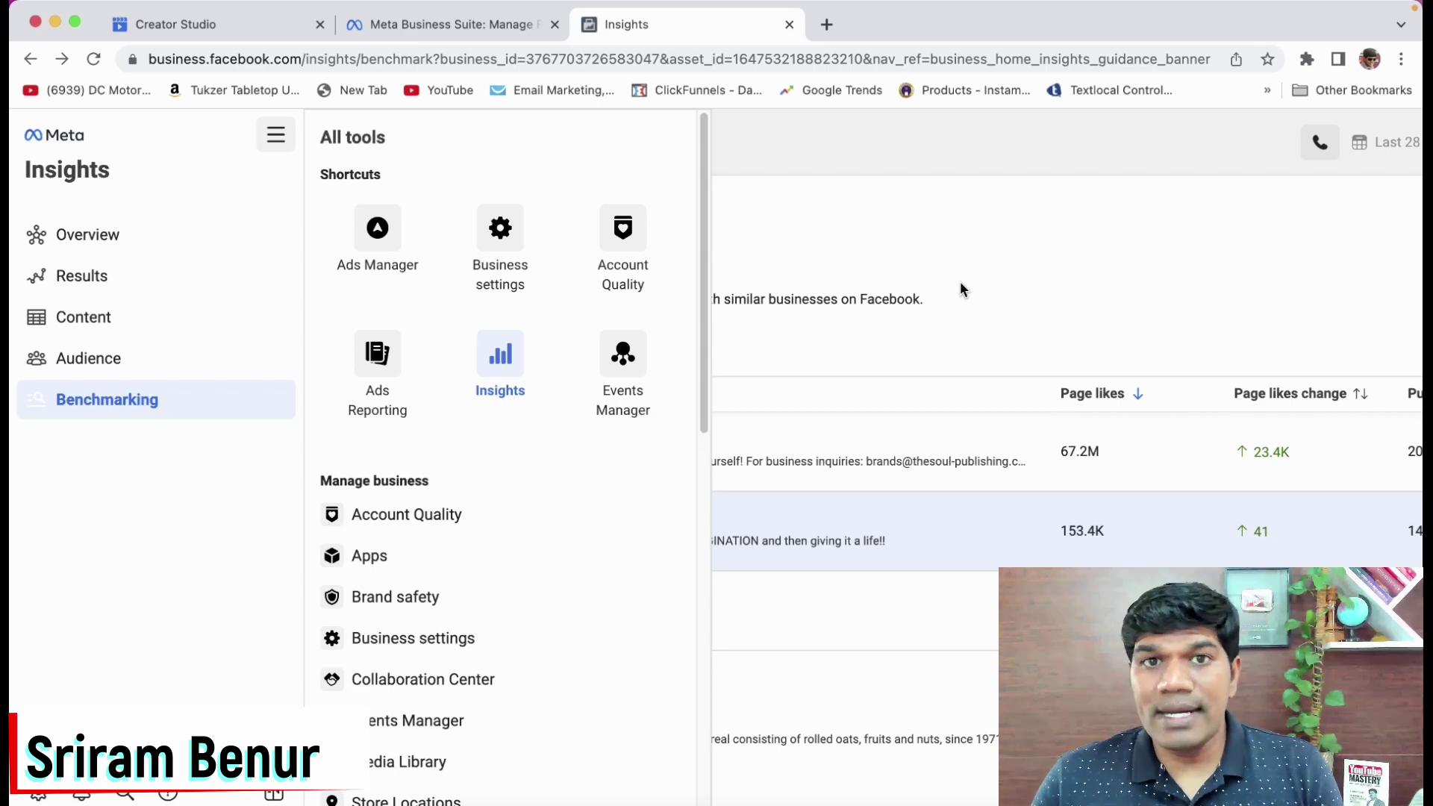
Switch to the Creator Studio tab listing A2C Arts And Crafts' published posts.
{"action": "left_click", "coordinate": [263, 24]}
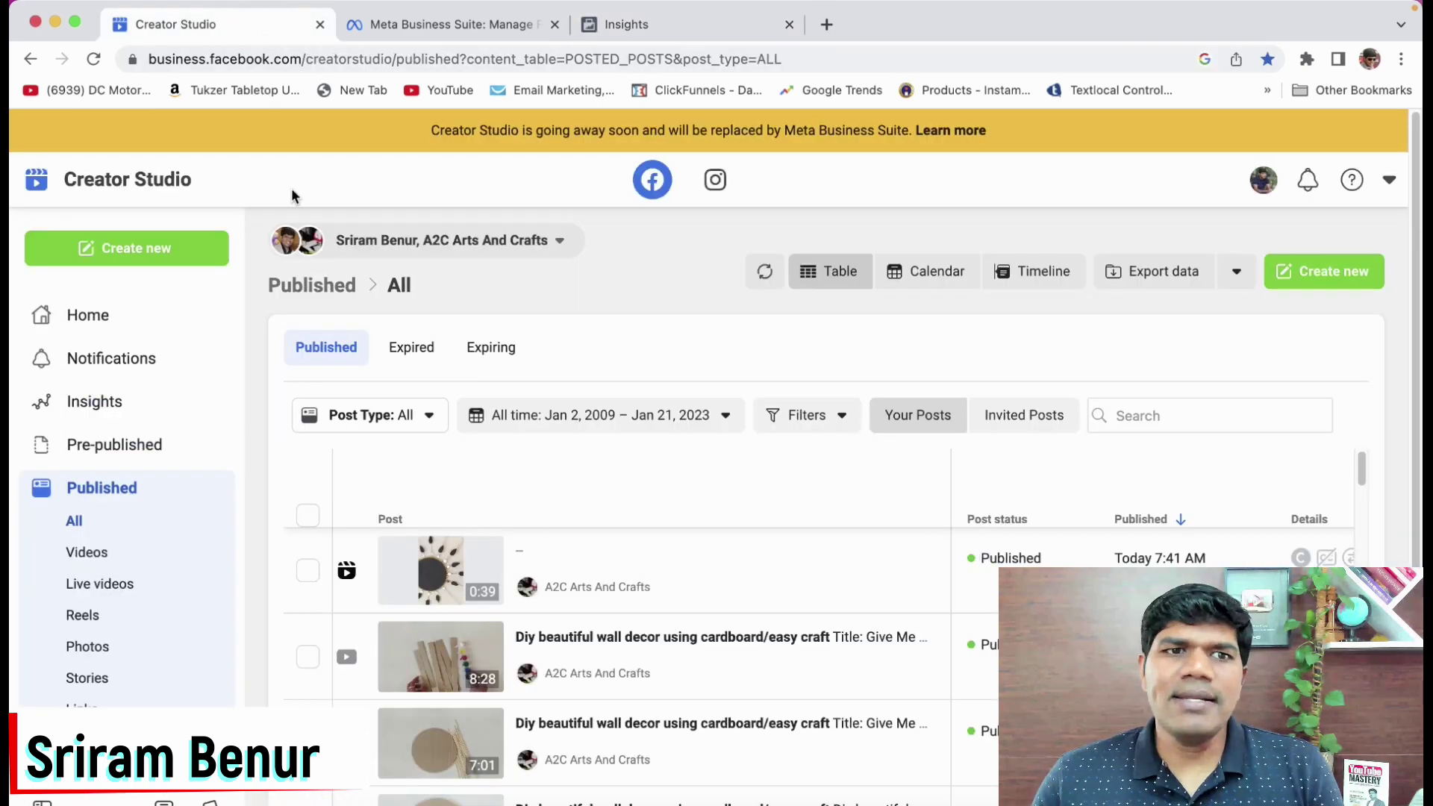